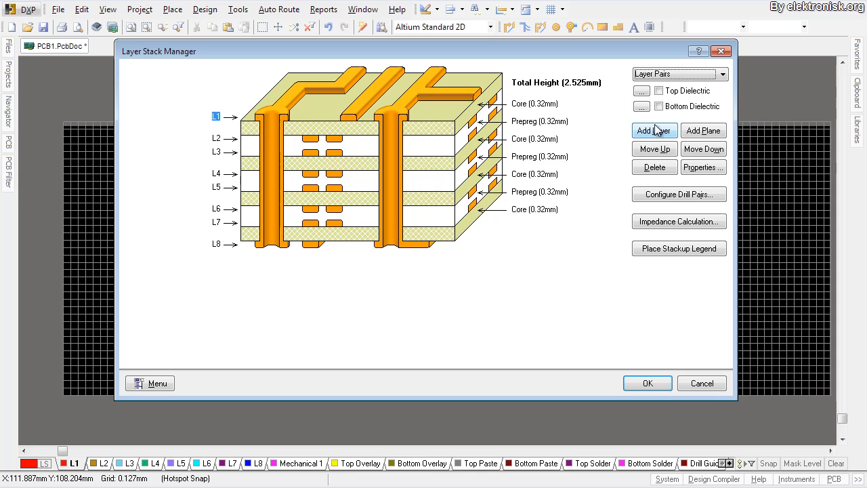
pyautogui.click(654, 130)
pyautogui.click(655, 167)
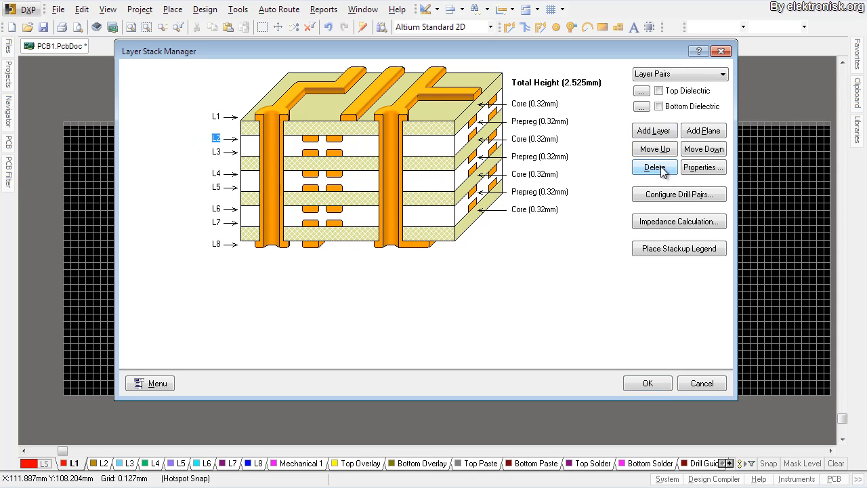
pyautogui.click(217, 117)
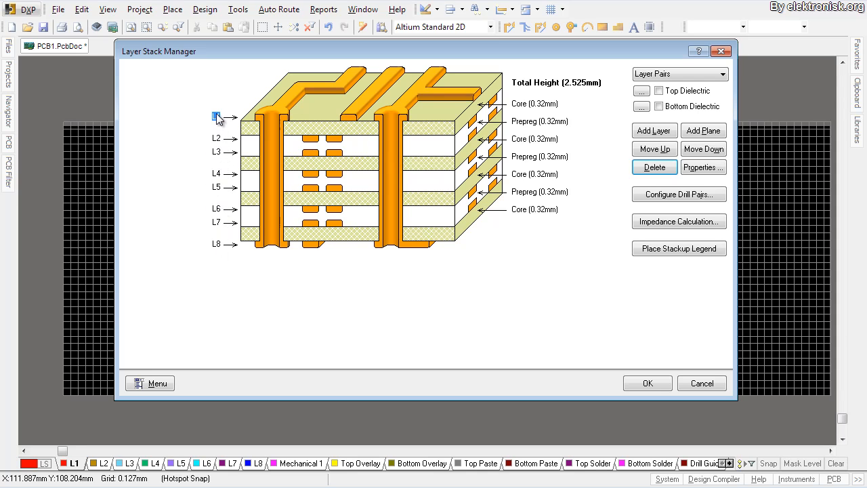
pyautogui.click(653, 130)
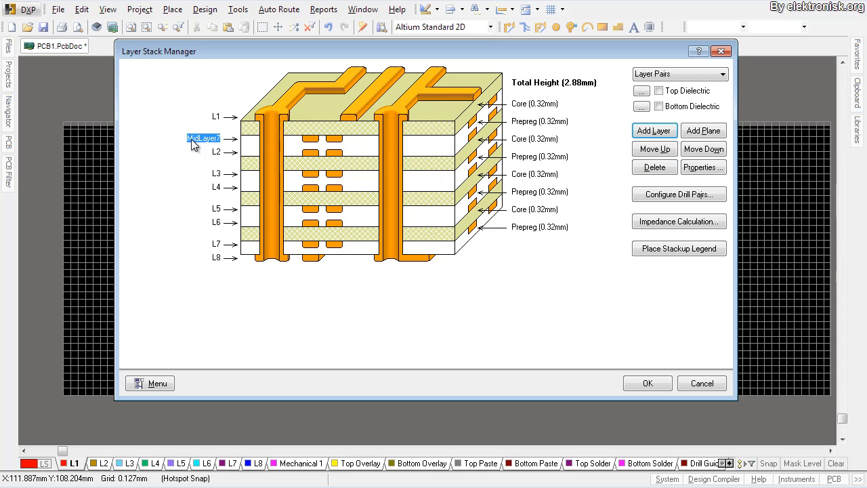
pyautogui.click(655, 167)
pyautogui.click(216, 118)
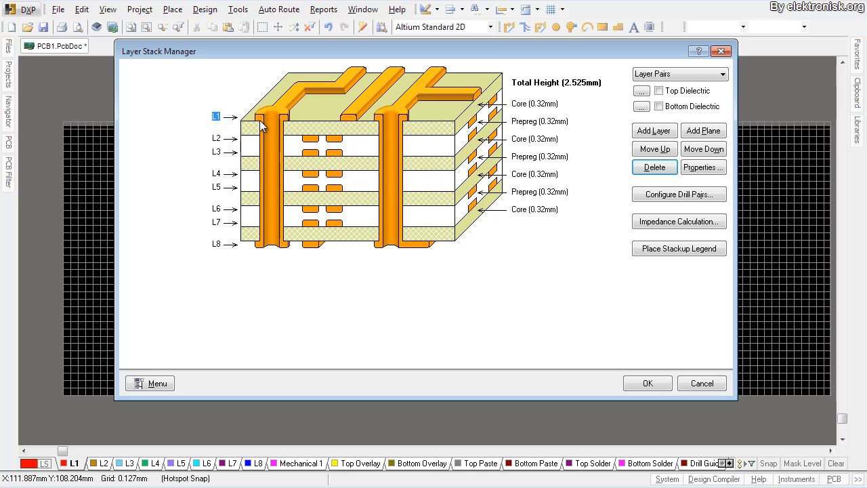
# - View the name and copper thickness properties of layer L1, leaving them as they are, and select L8
pyautogui.doubleClick(216, 117)
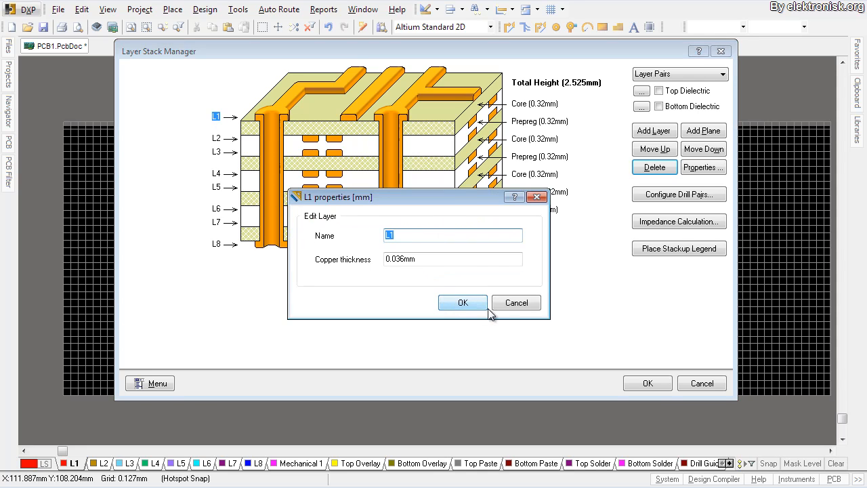
pyautogui.click(528, 308)
pyautogui.click(251, 246)
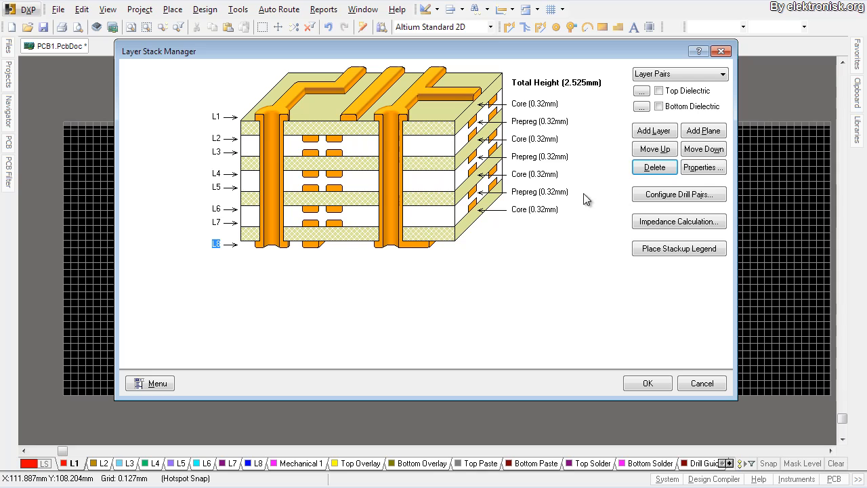
# - Open the drill pair configuration and move its dialog clear of the layer labels in the stack diagram
pyautogui.click(708, 199)
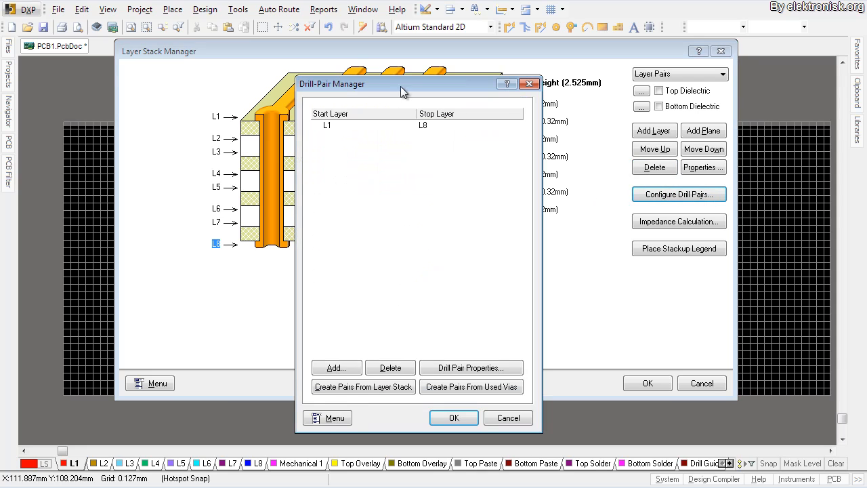
pyautogui.moveTo(387, 87); pyautogui.dragTo(458, 41)
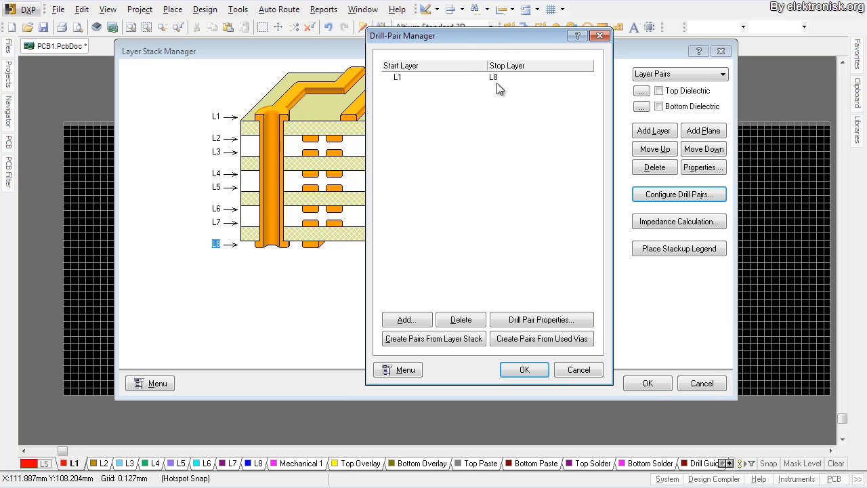
pyautogui.click(408, 80)
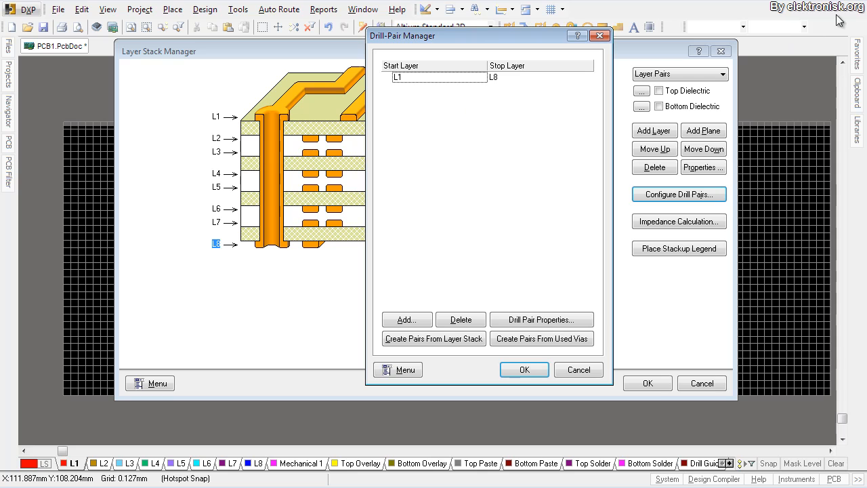
# - Consult the HDI PCB technology comparison picture in the browser's stackup article, and return to the Drill-Pair Manager
pyautogui.click(866, 13)
pyautogui.moveTo(702, 16); pyautogui.dragTo(866, 0)
pyautogui.scroll(-1, 691, 283)
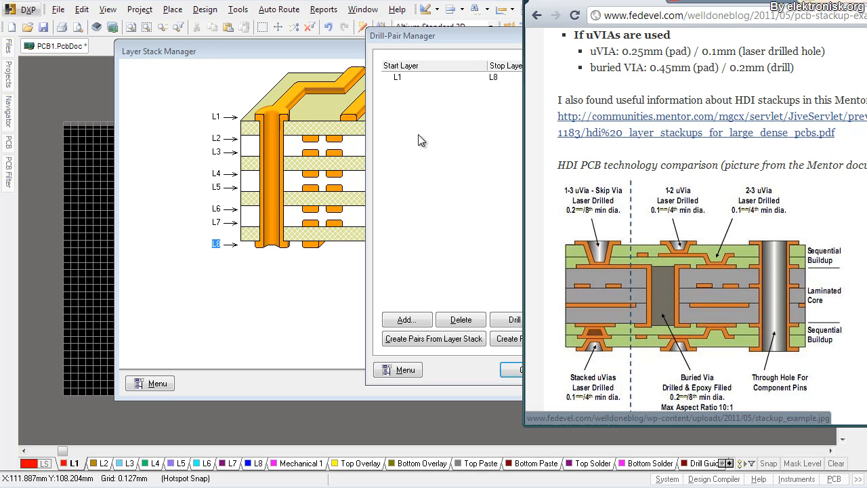
pyautogui.click(401, 288)
# - Add a drill pair with start layer L1 and stop layer L2
pyautogui.click(405, 320)
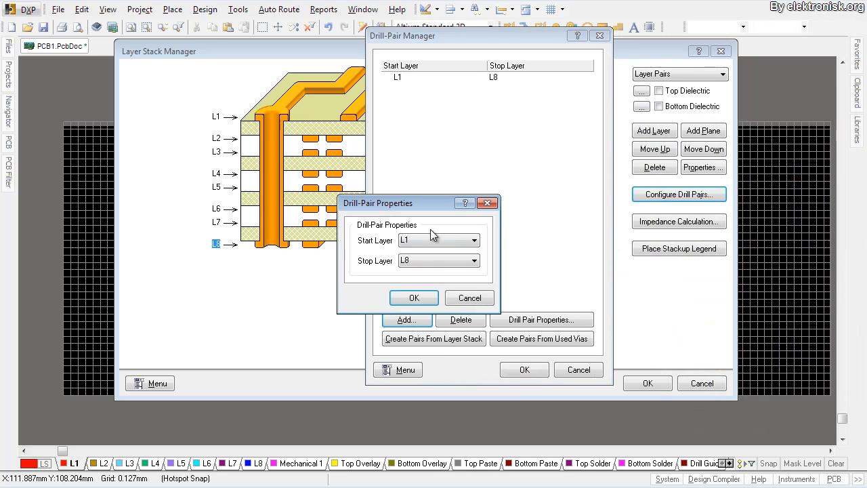
pyautogui.click(469, 241)
pyautogui.click(473, 251)
pyautogui.click(475, 261)
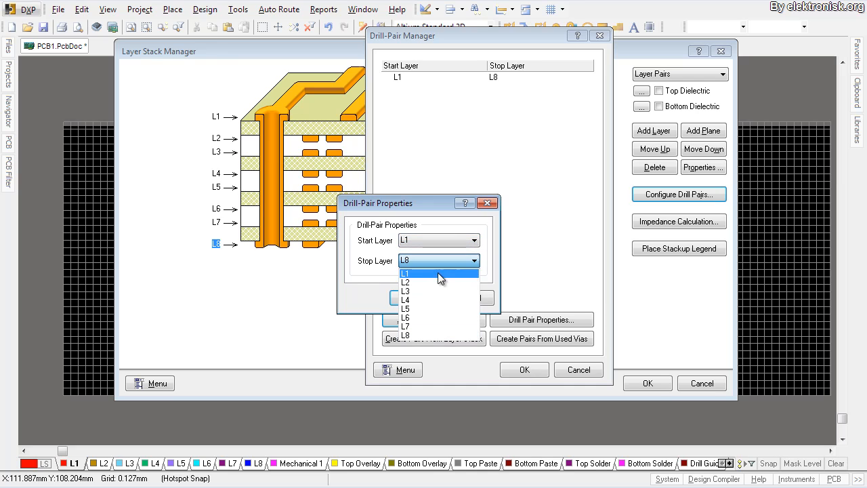
pyautogui.click(429, 281)
pyautogui.click(415, 298)
# - Add a drill pair with start layer L2 and stop layer L3
pyautogui.click(405, 320)
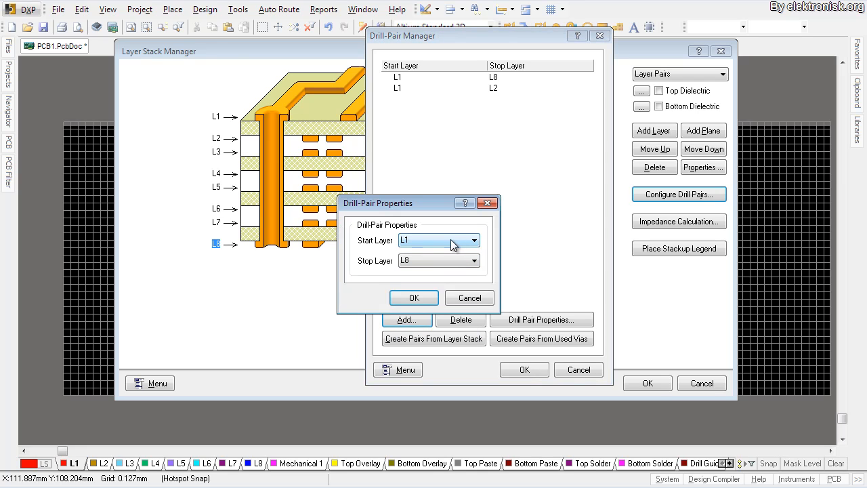
pyautogui.click(447, 241)
pyautogui.click(432, 261)
pyautogui.click(432, 261)
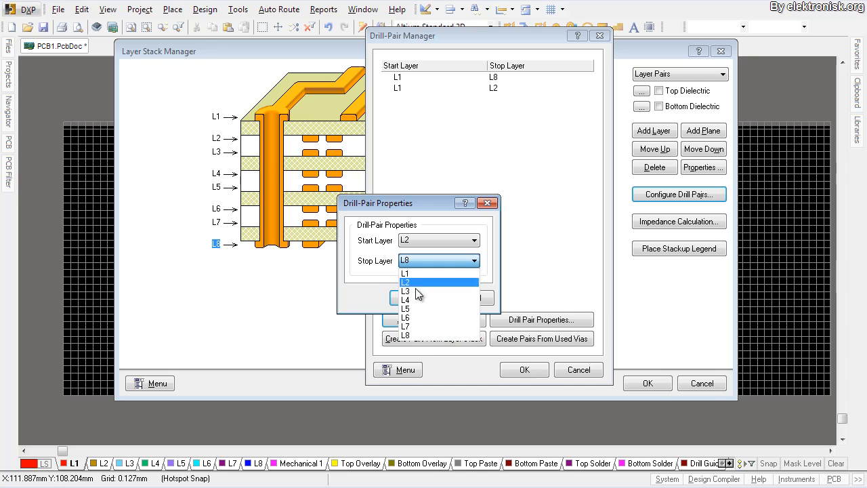
pyautogui.click(415, 291)
pyautogui.click(414, 299)
# - Add a drill pair with start layer L6 and stop layer L7
pyautogui.click(405, 319)
pyautogui.click(448, 241)
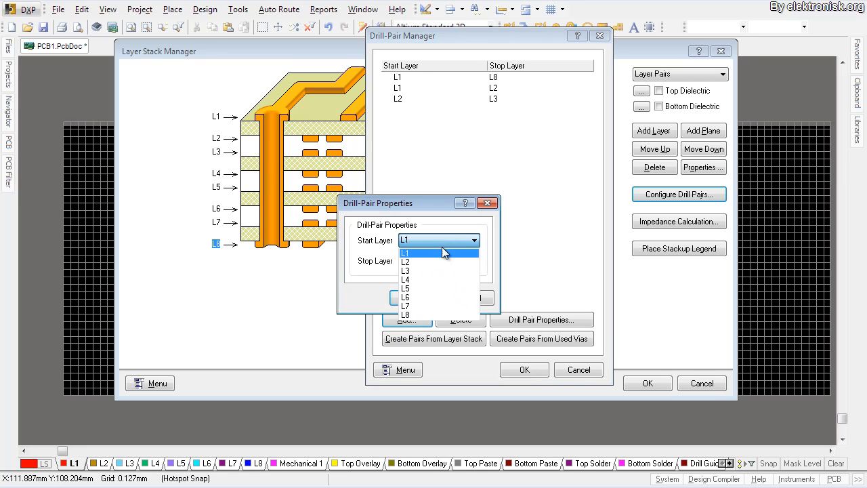
pyautogui.click(419, 298)
pyautogui.click(437, 261)
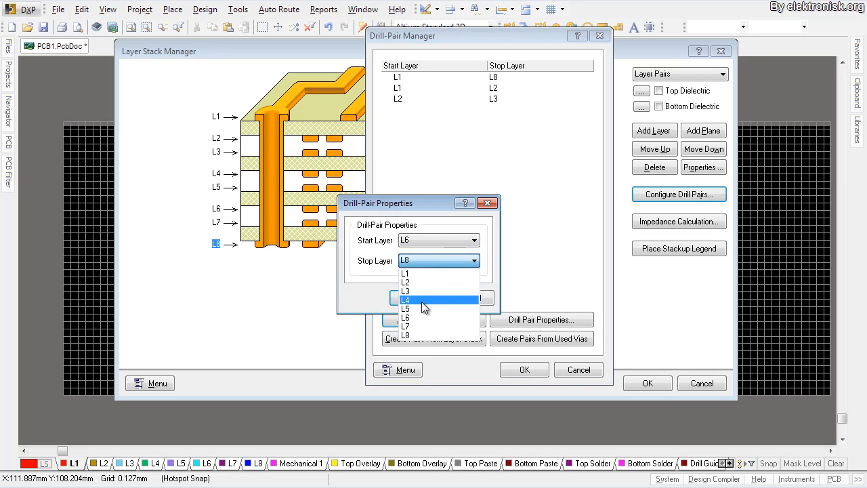
pyautogui.click(413, 326)
pyautogui.click(414, 303)
# - Add a drill pair with start layer L7 and stop layer L8
pyautogui.click(406, 320)
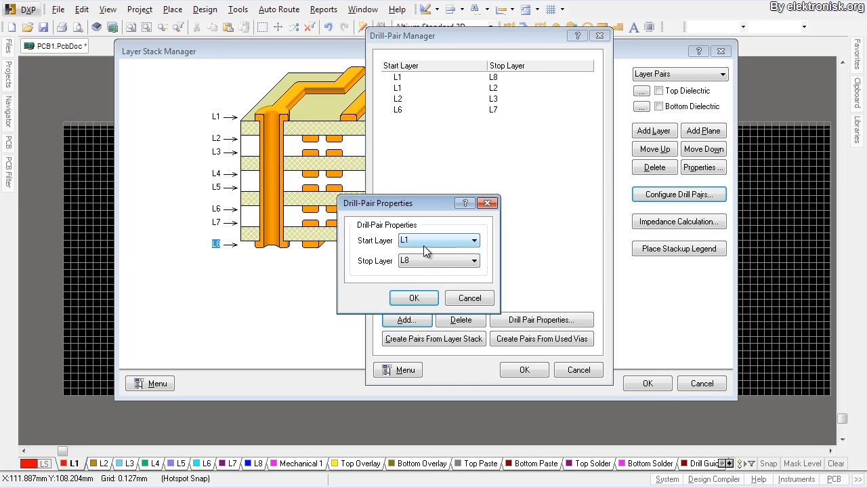
pyautogui.click(460, 240)
pyautogui.click(420, 303)
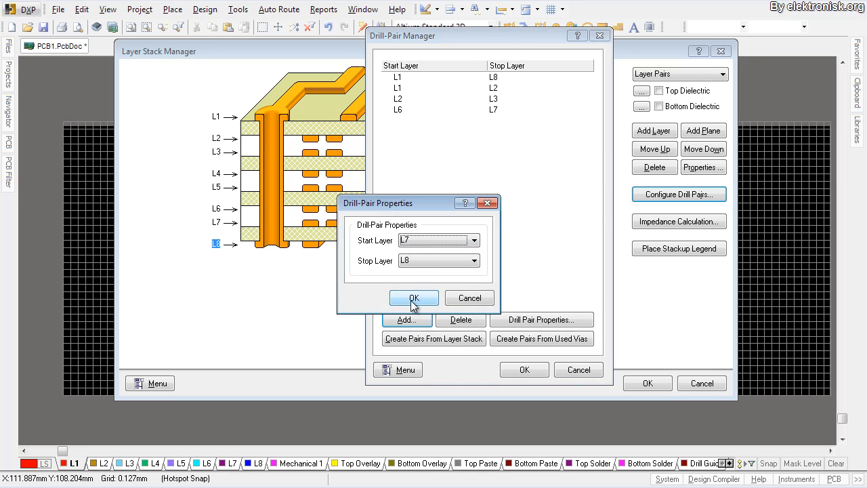
pyautogui.click(415, 299)
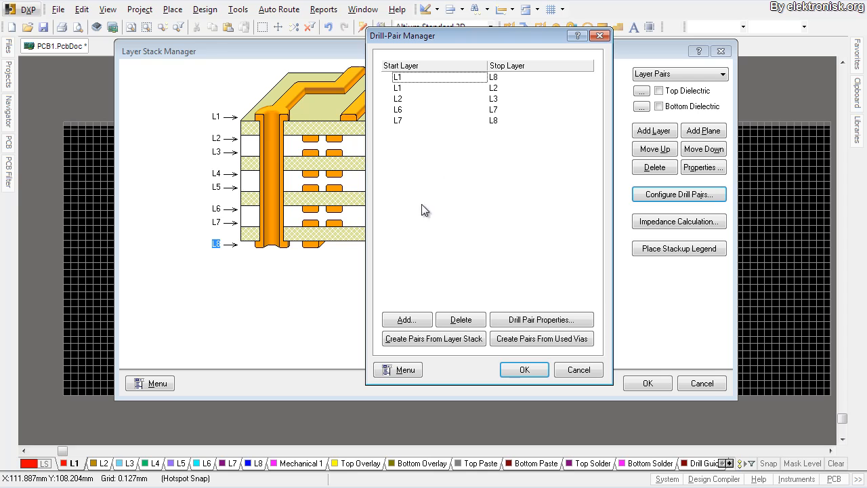
# - Add a drill pair from L3 to L6, and accept the drill pair and layer stack settings
pyautogui.click(405, 319)
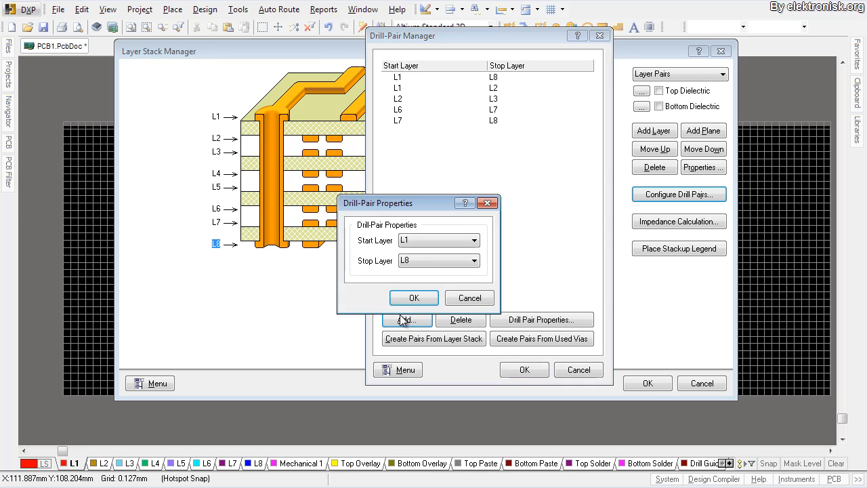
pyautogui.click(426, 241)
pyautogui.click(424, 270)
pyautogui.click(413, 260)
pyautogui.click(420, 318)
pyautogui.click(413, 296)
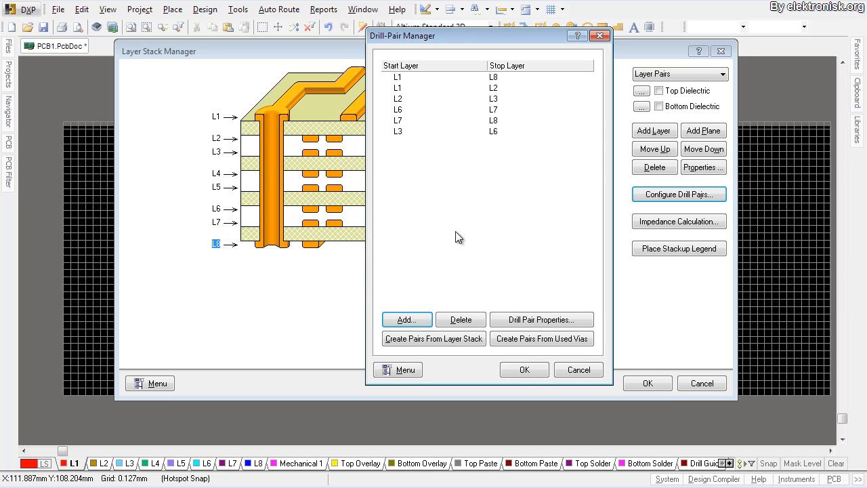
pyautogui.click(526, 372)
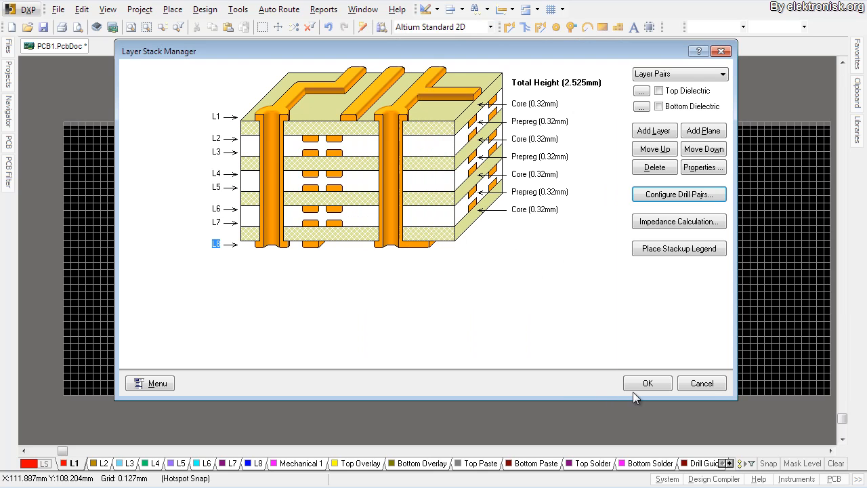
pyautogui.click(668, 384)
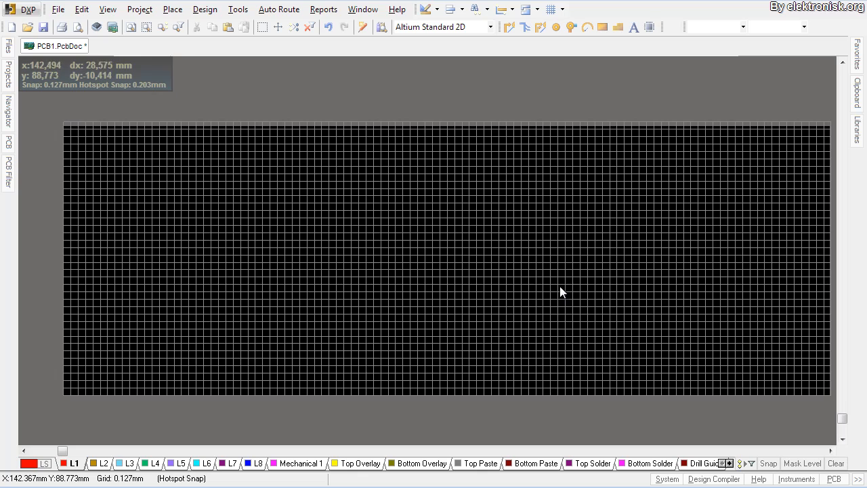
# - Rename the RoutingVias rule under Routing Via Style in the PCB design rules to ThruVia
pyautogui.click(213, 10)
pyautogui.click(227, 62)
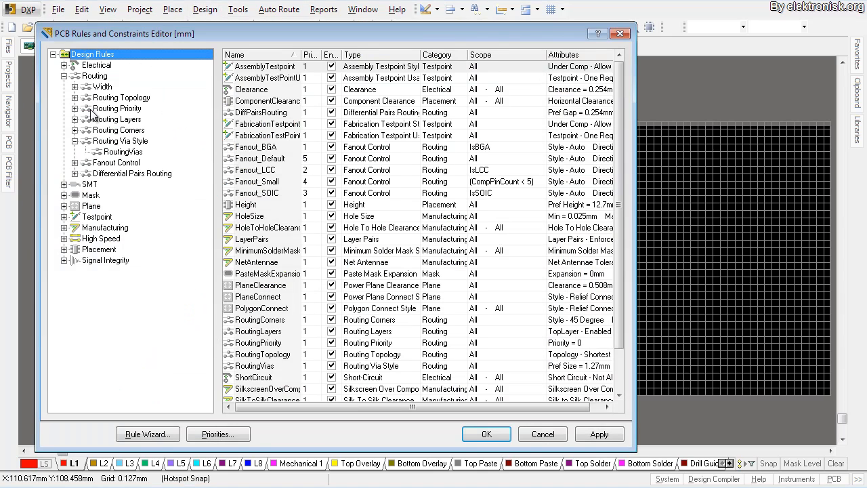
pyautogui.click(112, 141)
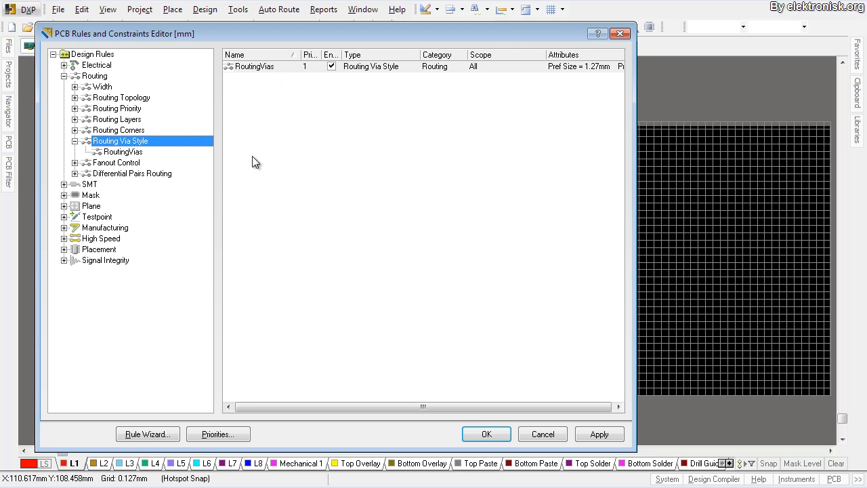
pyautogui.click(115, 153)
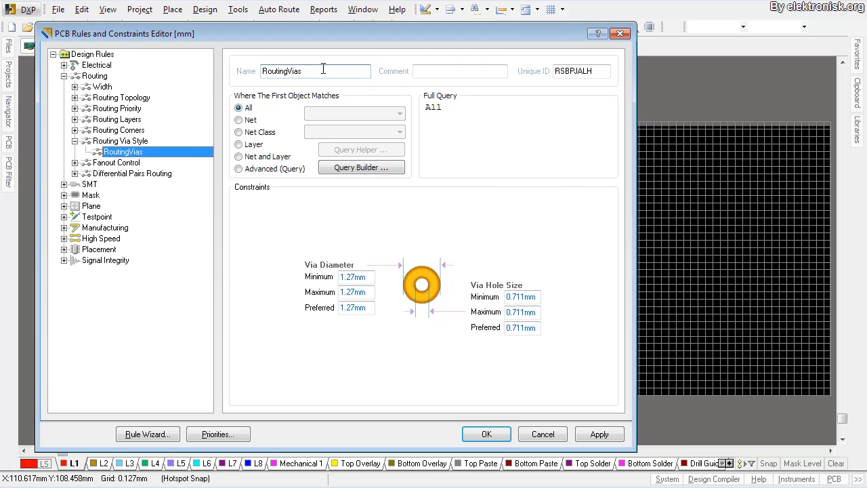
pyautogui.press('Tab')
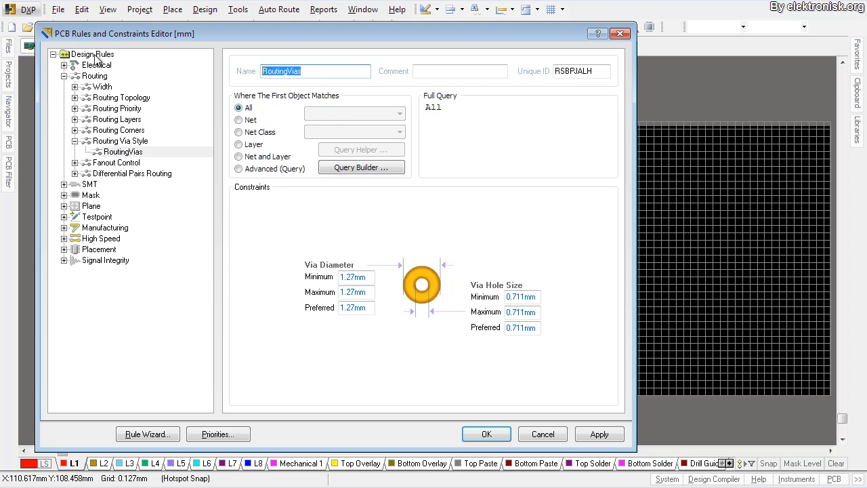
pyautogui.write('ThruVia')
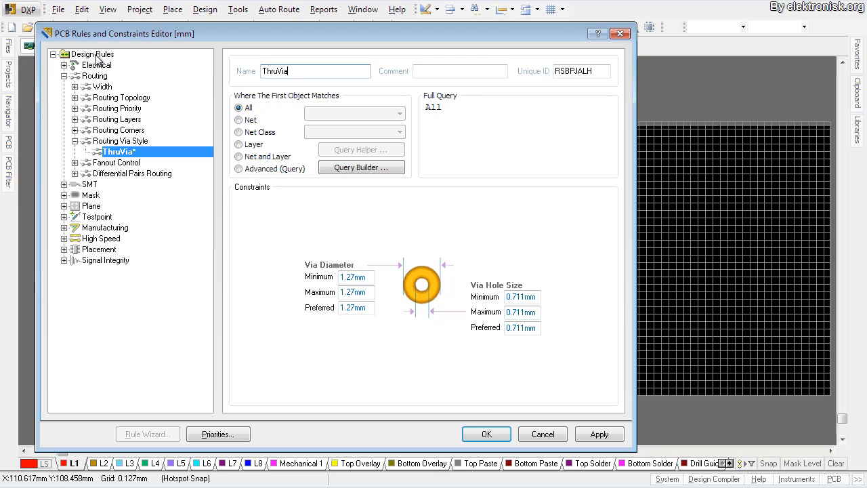
# - Create a new Routing Via Style rule and name it MicroVia
pyautogui.rightClick(119, 153)
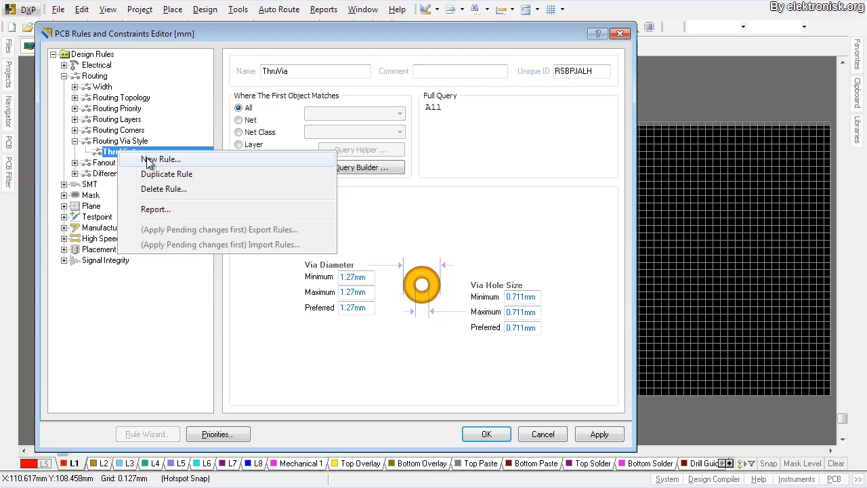
pyautogui.click(175, 163)
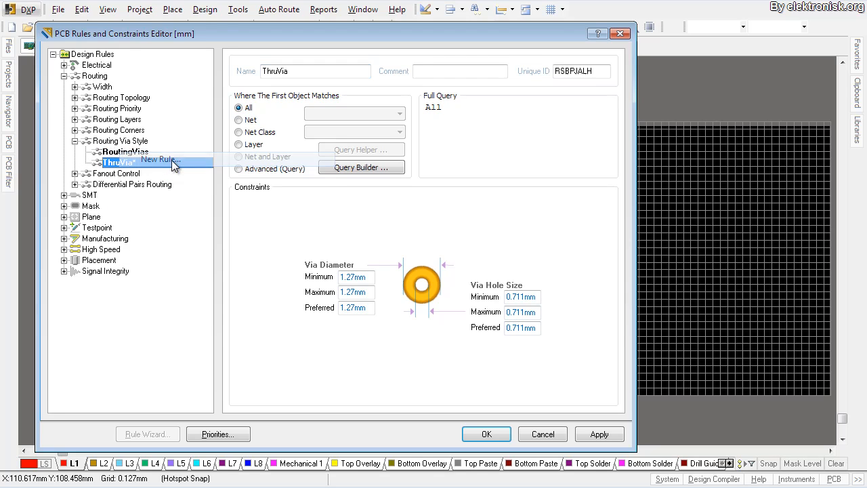
pyautogui.click(125, 152)
pyautogui.doubleClick(309, 71)
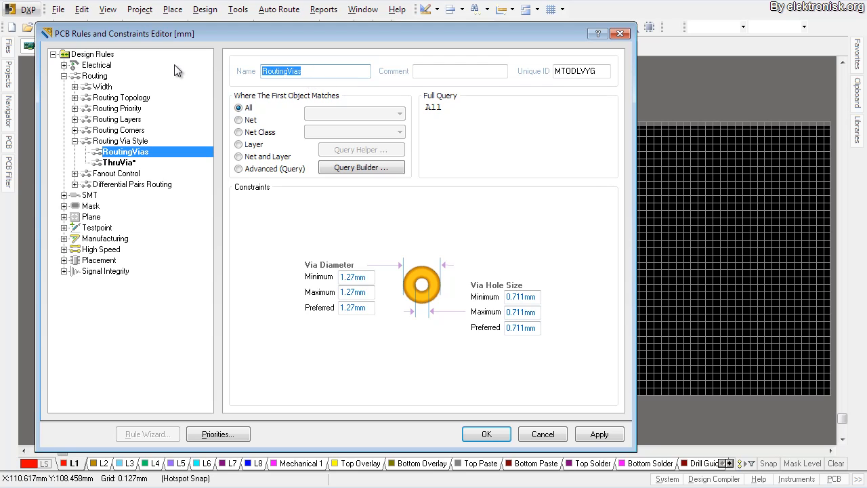
pyautogui.write('MicroVia')
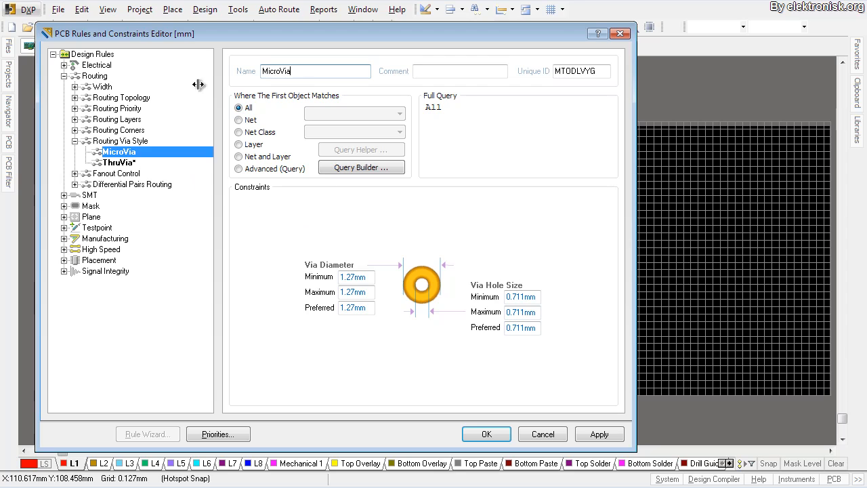
# - Review the settings of the ThruVia and MicroVia rules, ending on ThruVia
pyautogui.click(118, 162)
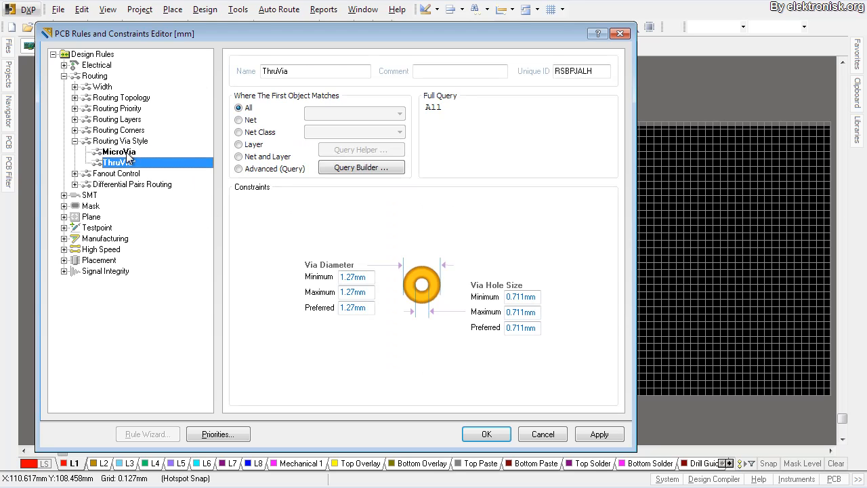
pyautogui.click(128, 154)
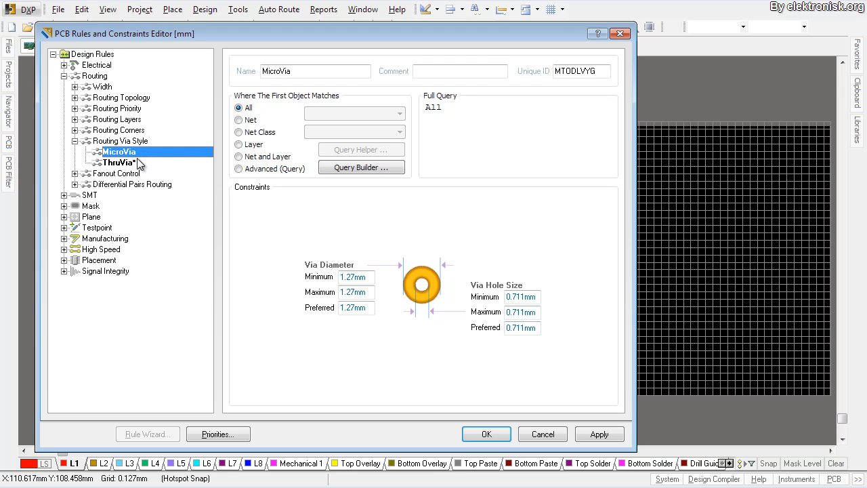
pyautogui.click(130, 164)
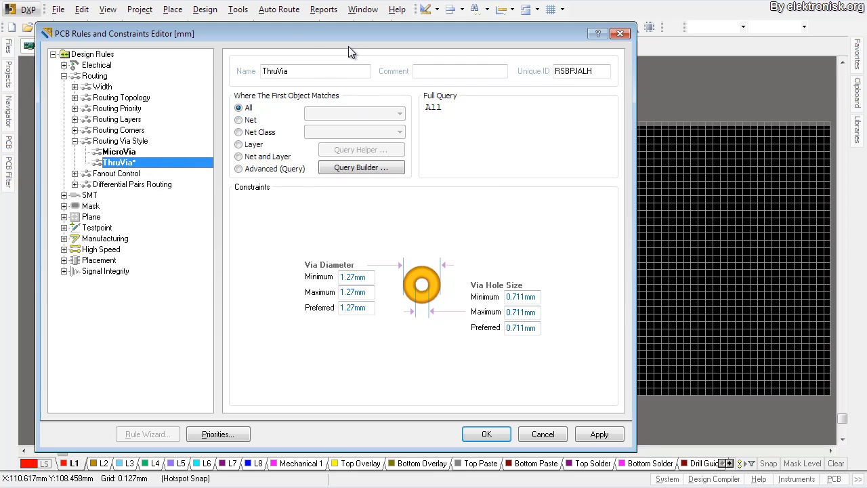
# - Switch to the fedevel stackup page in the browser and look up the minimum through-hole via pad and drill sizes
pyautogui.click(366, 277)
pyautogui.moveTo(366, 276); pyautogui.dragTo(318, 271)
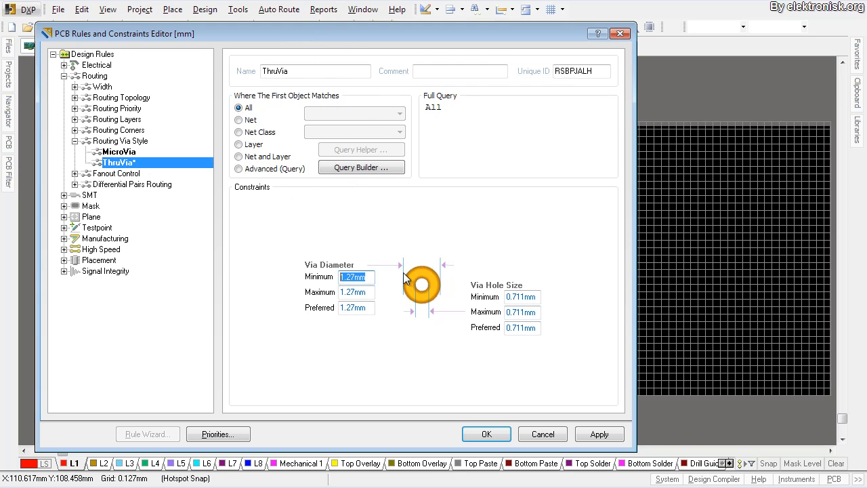
pyautogui.hotkey('alt', 'Tab')
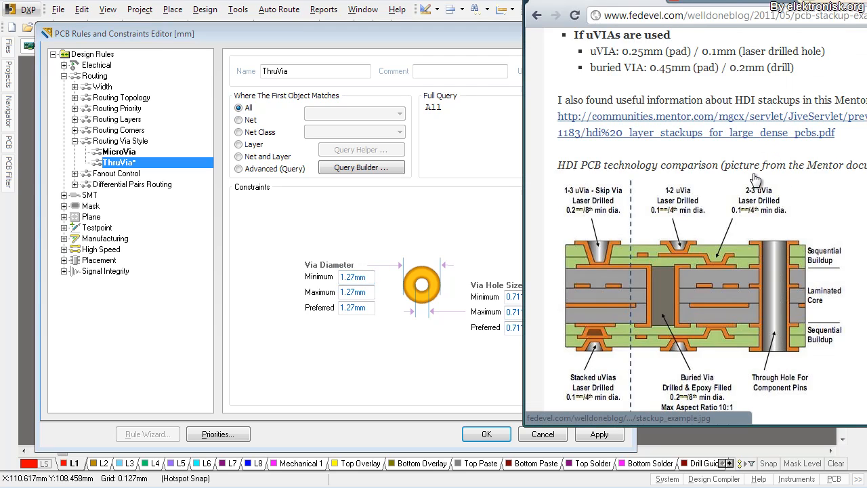
pyautogui.scroll(1, 759, 180)
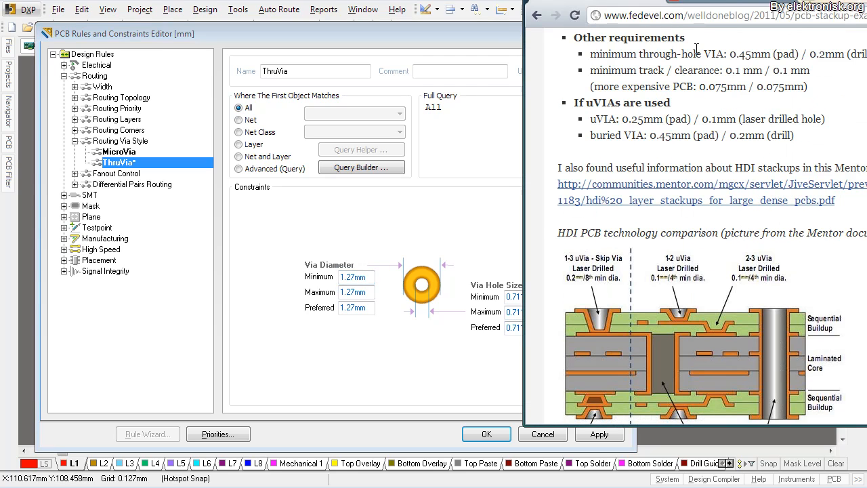
pyautogui.moveTo(814, 2); pyautogui.dragTo(796, 1)
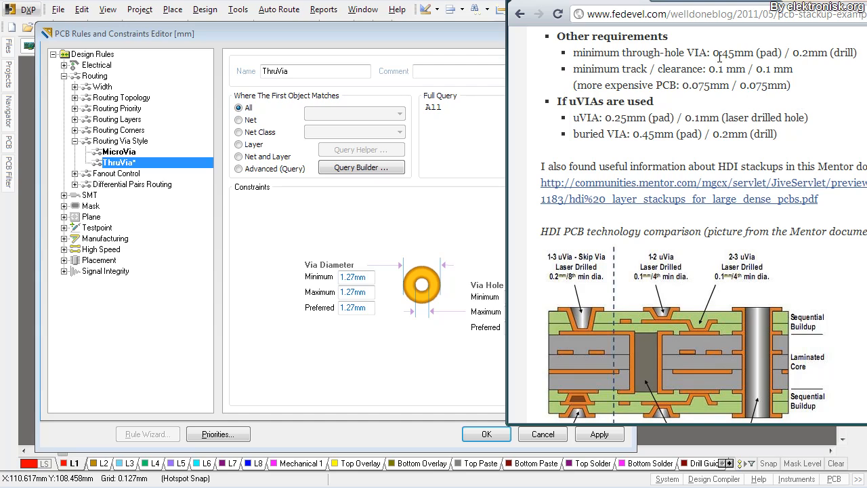
pyautogui.moveTo(727, 58); pyautogui.dragTo(831, 52)
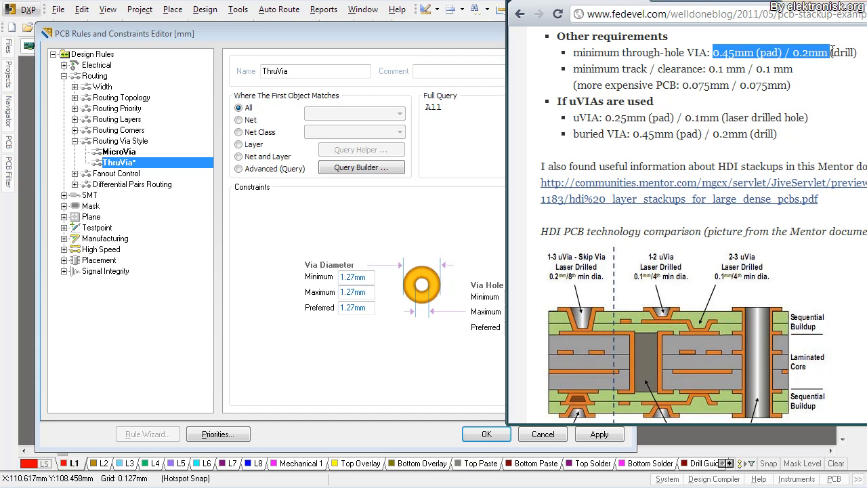
# - Set the ThruVia rule's minimum, maximum and preferred via diameter to 0.45 mm
pyautogui.click(352, 277)
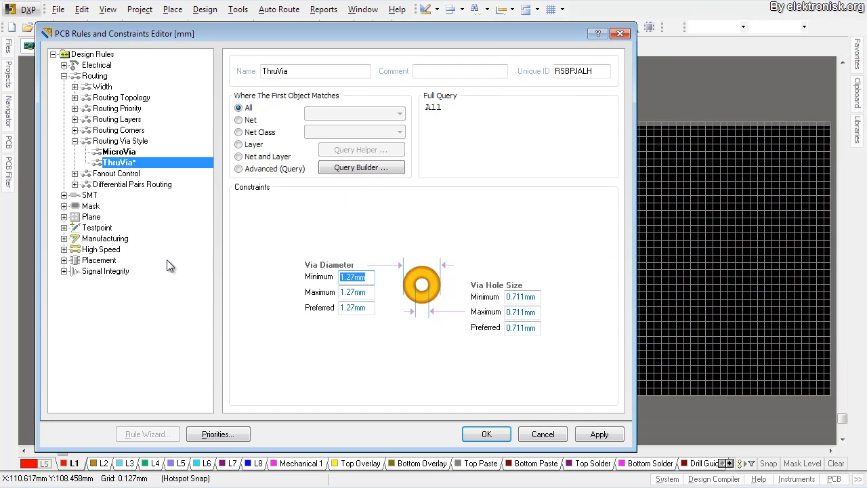
pyautogui.write('0.45')
pyautogui.press('Tab')
pyautogui.write('0')
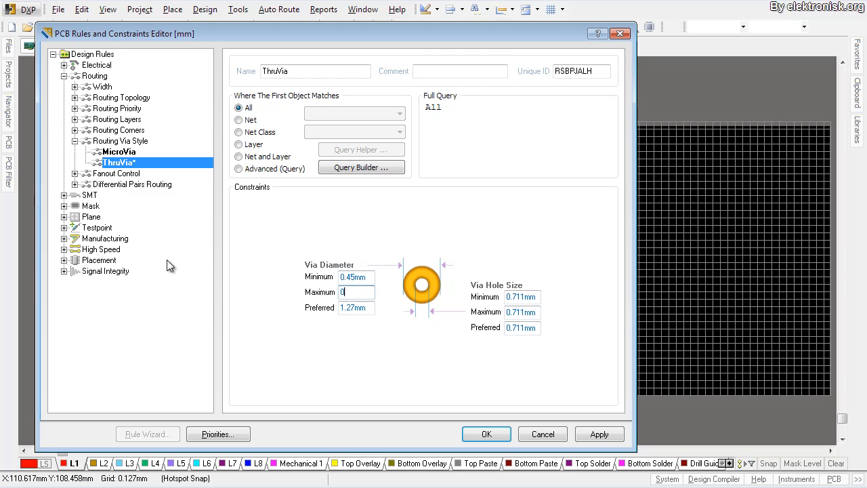
pyautogui.write('.45m')
pyautogui.press('Tab')
pyautogui.write('0.45')
pyautogui.moveTo(370, 292); pyautogui.dragTo(313, 286)
# - Set the ThruVia rule's minimum, maximum and preferred via hole size to 0.2 mm
pyautogui.moveTo(508, 298); pyautogui.dragTo(562, 296)
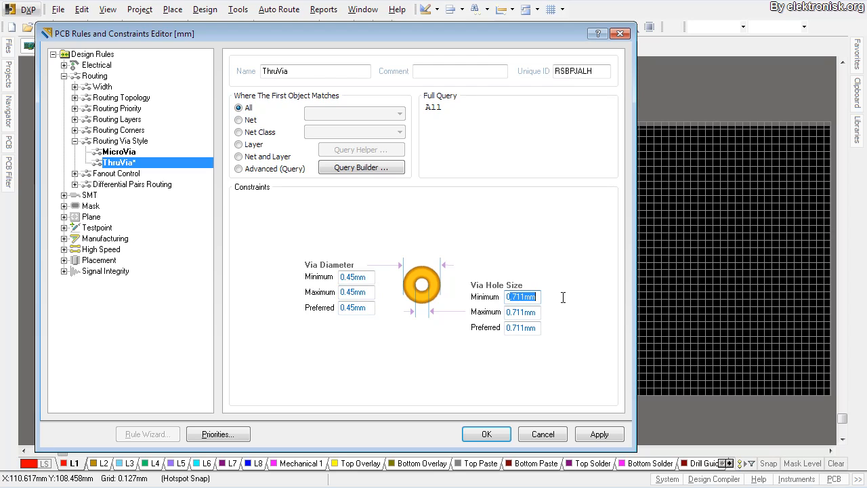
pyautogui.hotkey('alt', 'Tab')
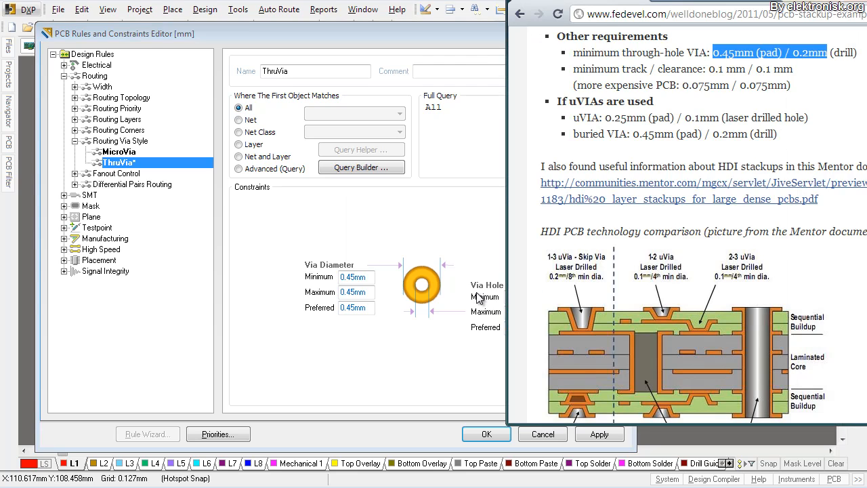
pyautogui.hotkey('alt', 'Tab')
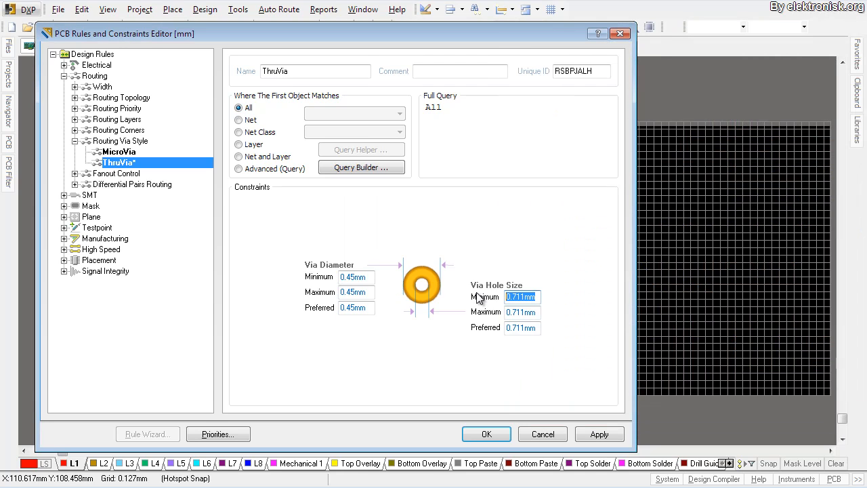
pyautogui.write('0.2')
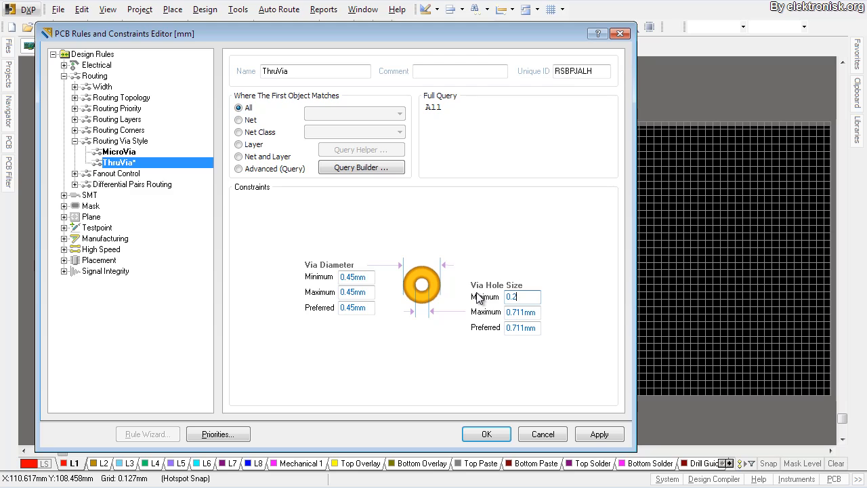
pyautogui.press('Tab')
pyautogui.write('0.2')
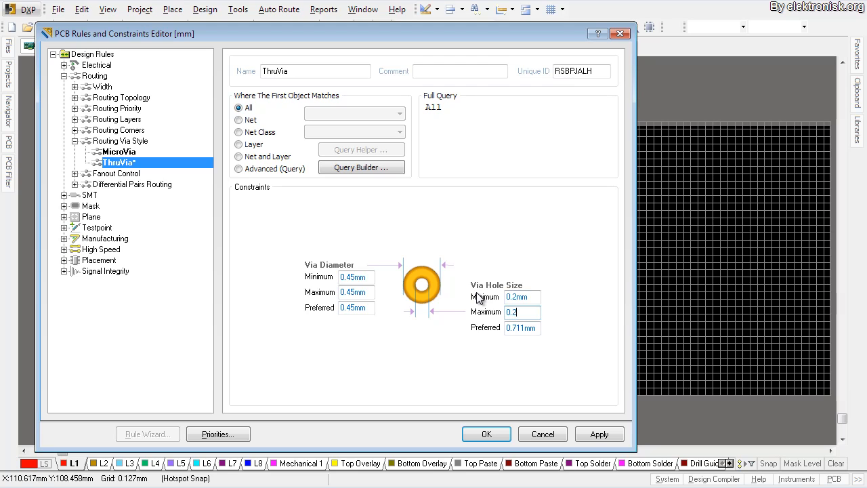
pyautogui.press('Tab')
pyautogui.write('0.2')
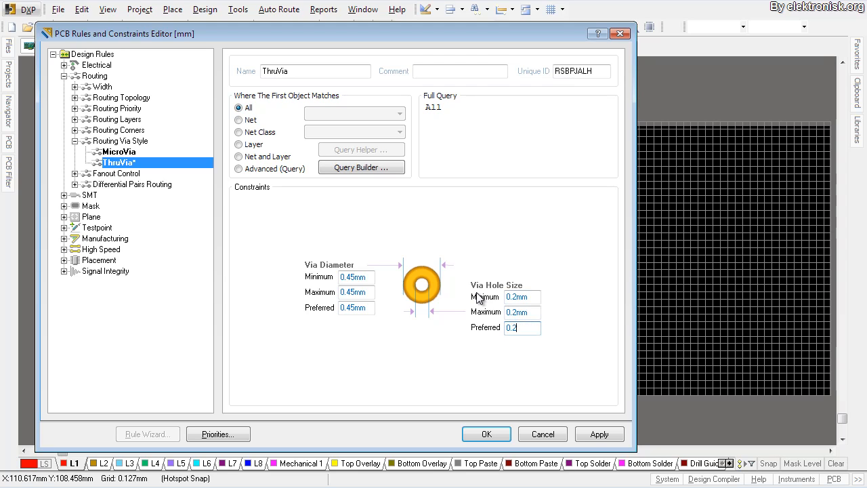
pyautogui.write('mm')
# - Duplicate the ThruVia rule and rename the copy BuriedVia
pyautogui.rightClick(137, 165)
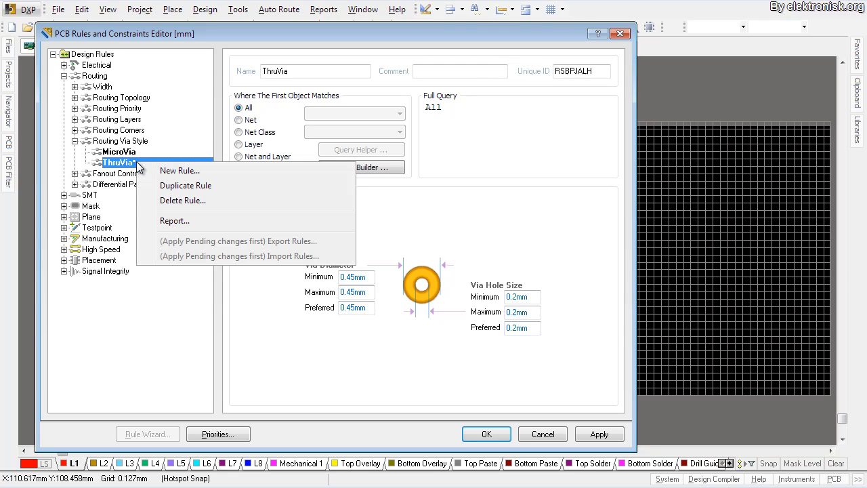
pyautogui.click(208, 187)
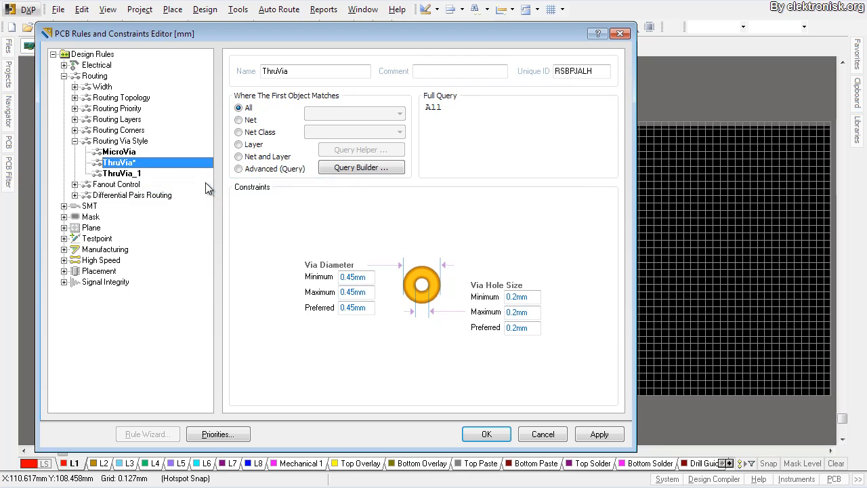
pyautogui.click(130, 174)
pyautogui.click(317, 71)
pyautogui.doubleClick(310, 71)
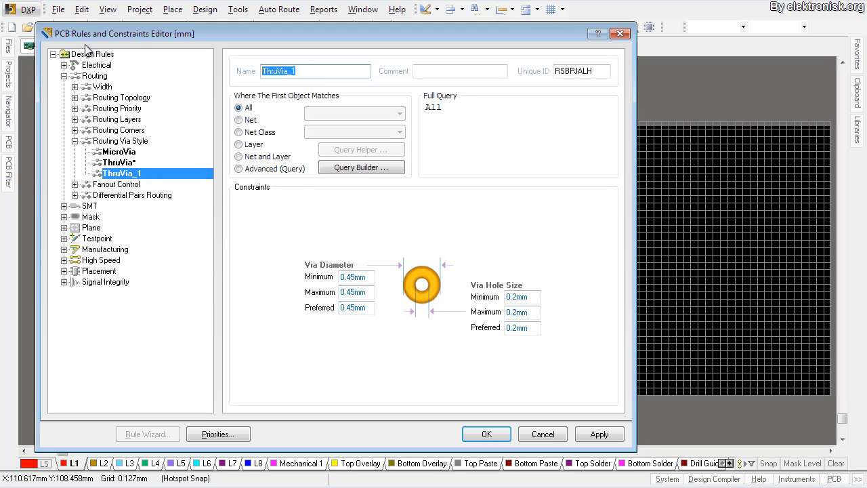
pyautogui.write('Br')
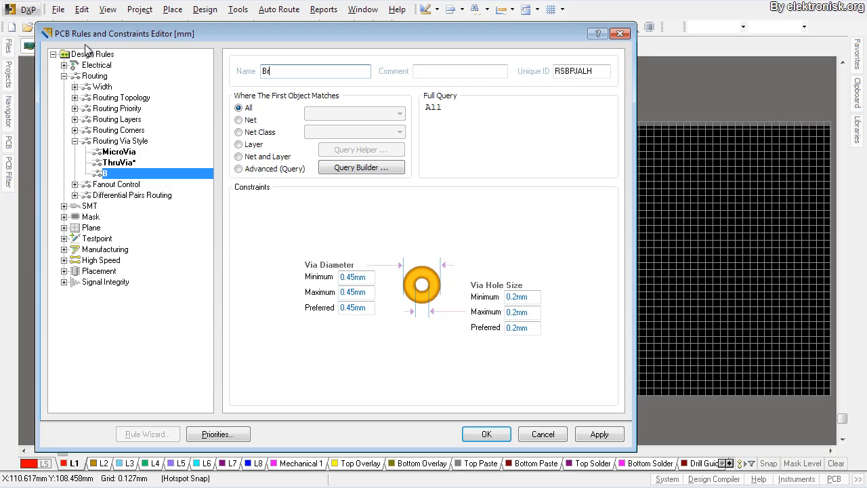
pyautogui.write('riedVia')
# - Open the MicroVia rule and look up the uVIA pad and laser-drilled hole sizes on the browser's stackup page
pyautogui.click(128, 154)
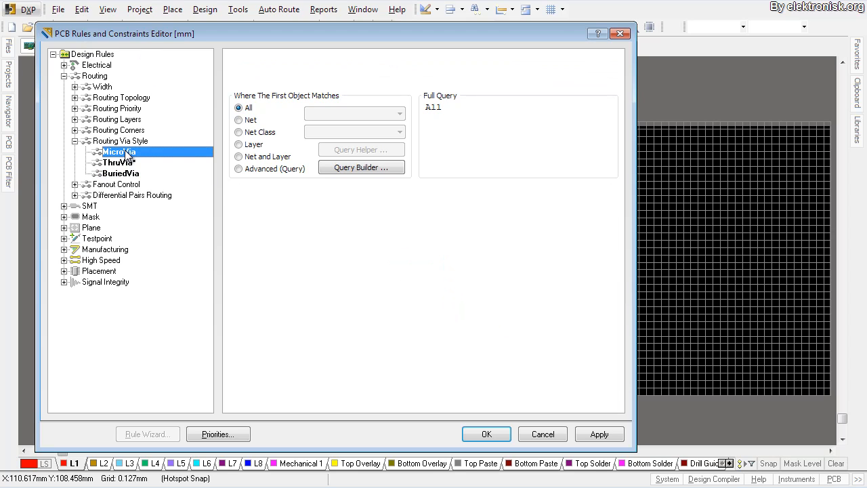
pyautogui.click(353, 277)
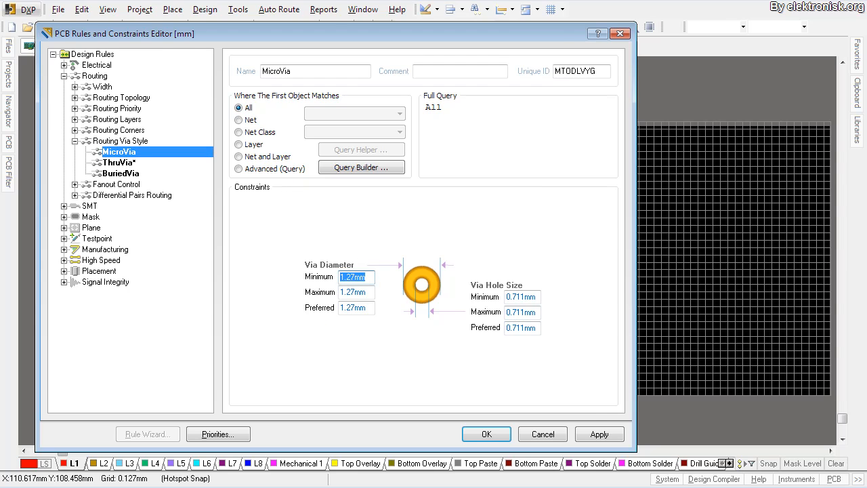
pyautogui.hotkey('alt', 'Tab')
pyautogui.moveTo(605, 120); pyautogui.dragTo(811, 120)
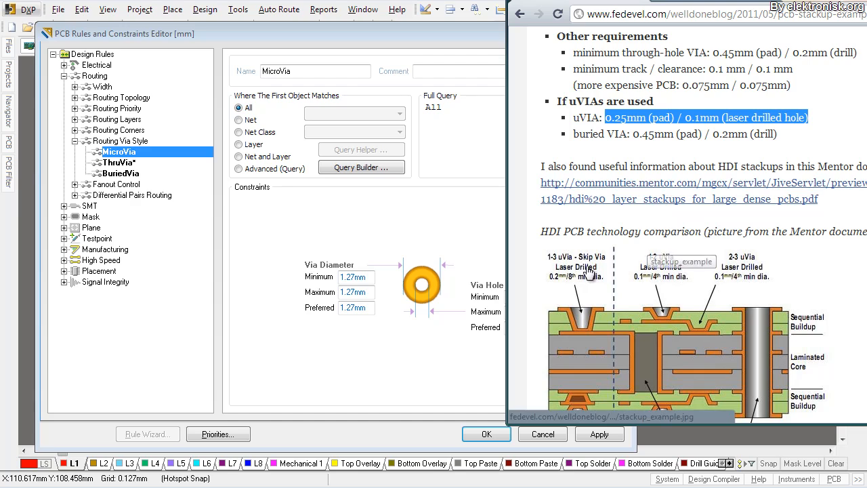
# - Set the MicroVia rule's minimum, maximum and preferred via diameter to 0.25 mm
pyautogui.click(360, 277)
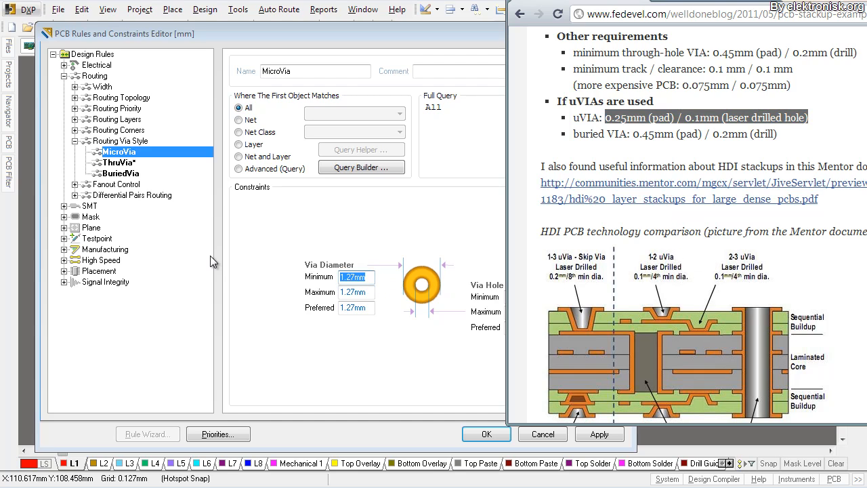
pyautogui.click(302, 318)
pyautogui.moveTo(370, 278); pyautogui.dragTo(292, 268)
pyautogui.write('0.25mm')
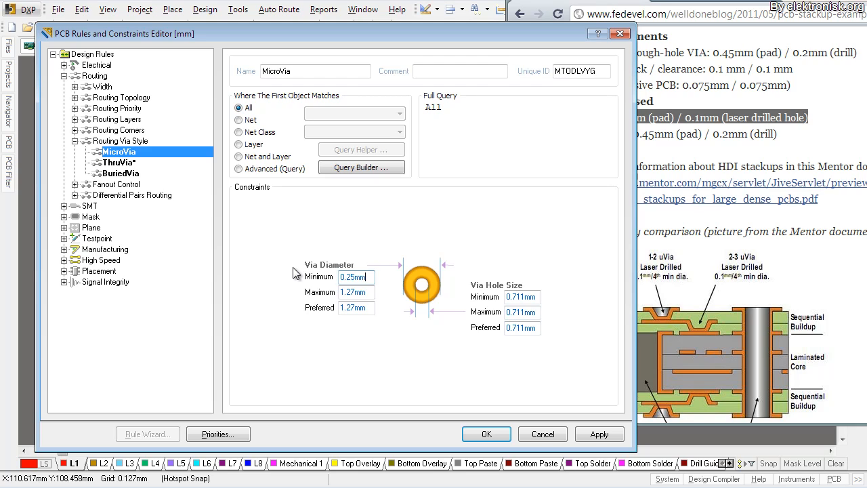
pyautogui.hotkey('ctrl', 'a')
pyautogui.hotkey('ctrl', 'c')
pyautogui.press('Tab')
pyautogui.hotkey('ctrl', 'v')
pyautogui.press('Tab')
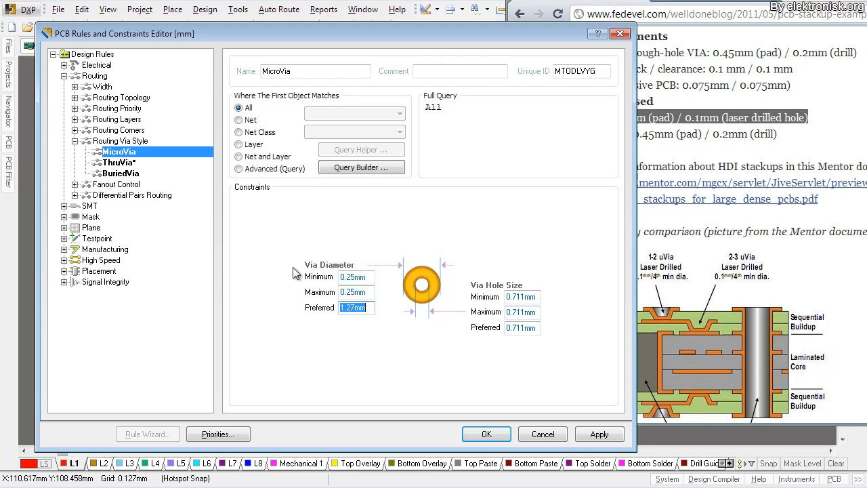
pyautogui.hotkey('ctrl', 'v')
# - Set the MicroVia rule's minimum, maximum and preferred hole size to 0.1 mm and apply the rule changes
pyautogui.press('Tab')
pyautogui.write('0.1')
pyautogui.press('Tab')
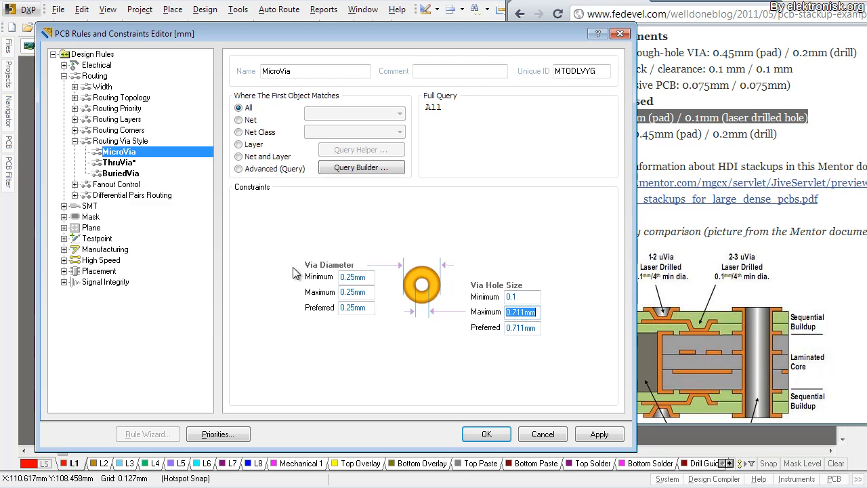
pyautogui.write('0.1')
pyautogui.press('Tab')
pyautogui.write('0')
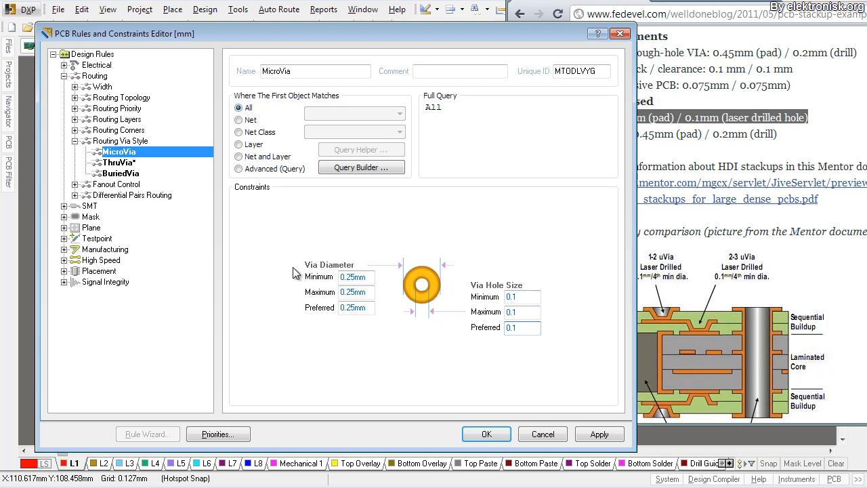
pyautogui.click(581, 429)
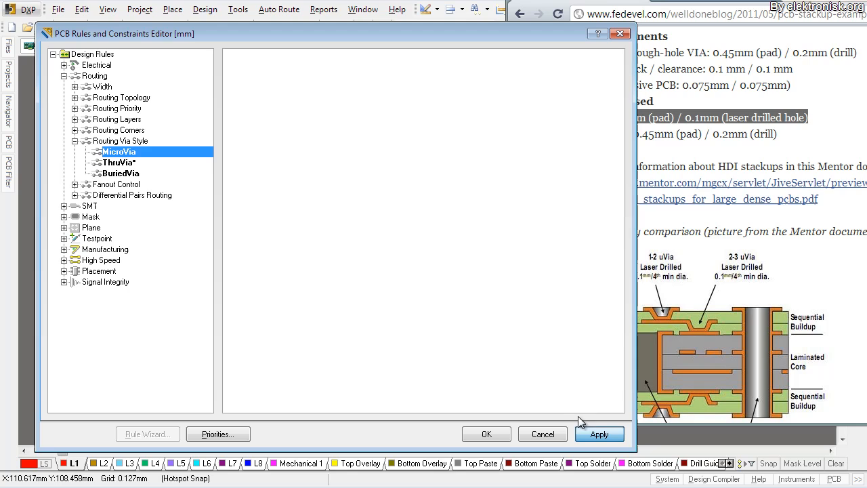
# - Replace the ThruVia rule's full query with ((StartLayer = 'L1') and (StopLayer = 'L8'))
pyautogui.click(135, 174)
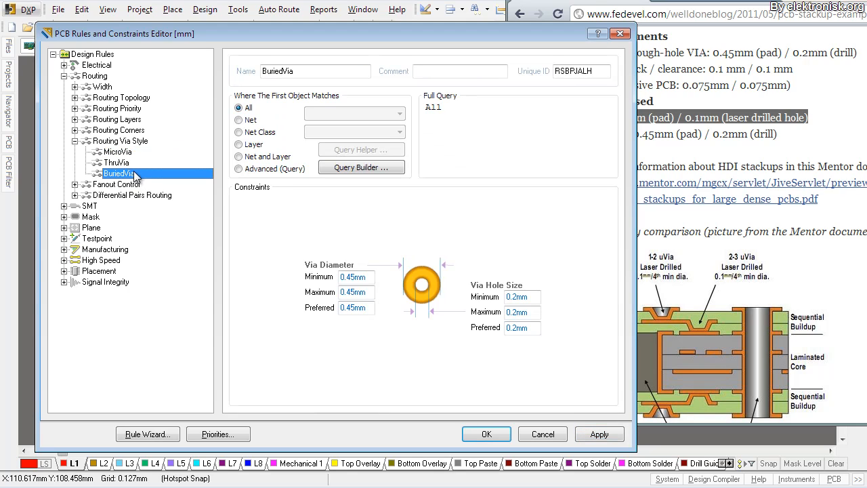
pyautogui.click(120, 163)
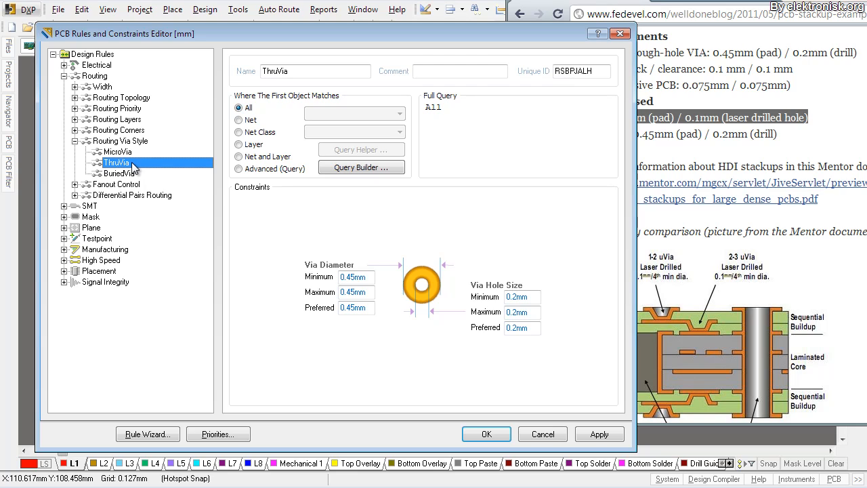
pyautogui.click(475, 110)
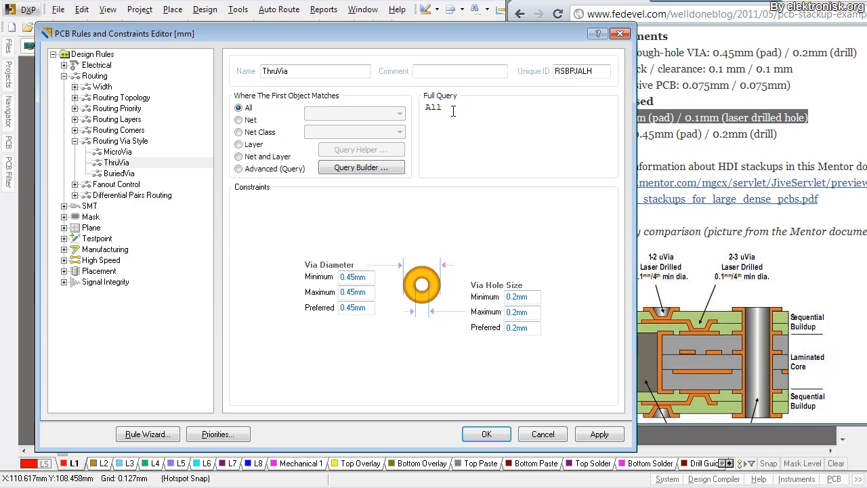
pyautogui.moveTo(454, 111); pyautogui.dragTo(397, 113)
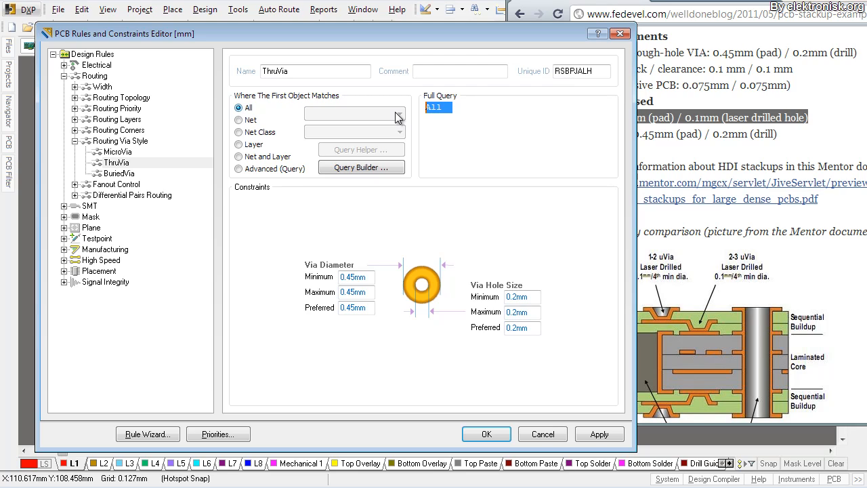
pyautogui.write('( (')
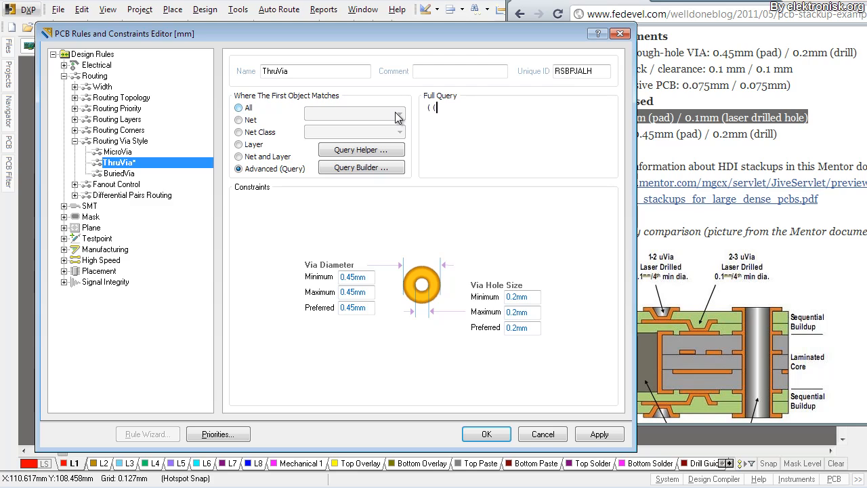
pyautogui.write('StartLaye')
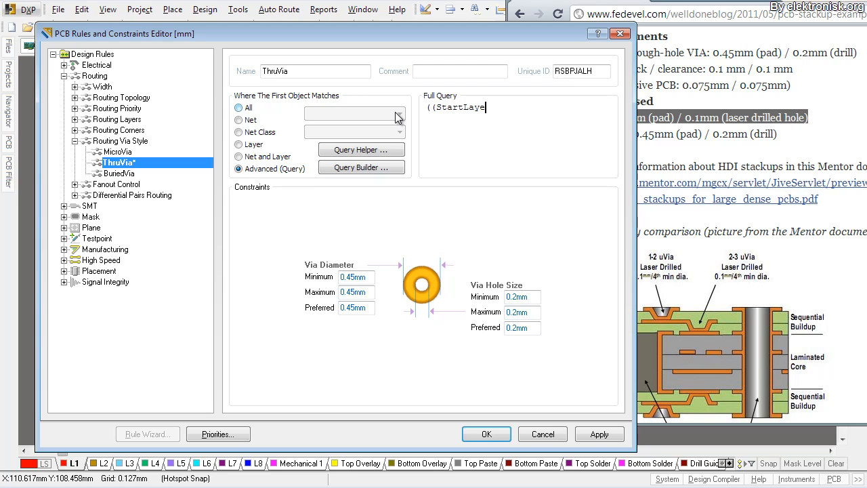
pyautogui.write("r = 'L1') and (StopLayer )")
pyautogui.write(')')
# - Copy the ThruVia rule's full query into the BuriedVia rule in place of All
pyautogui.hotkey('ctrl', 'a')
pyautogui.hotkey('ctrl', 'c')
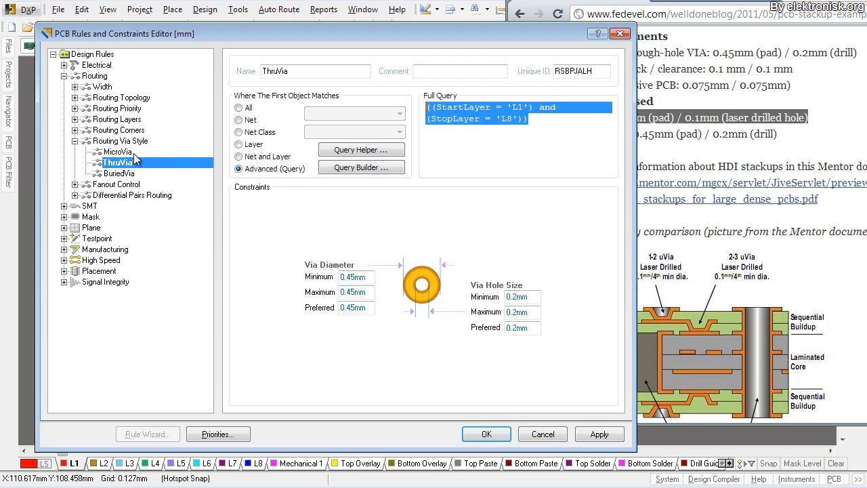
pyautogui.click(120, 173)
pyautogui.moveTo(467, 115); pyautogui.dragTo(315, 110)
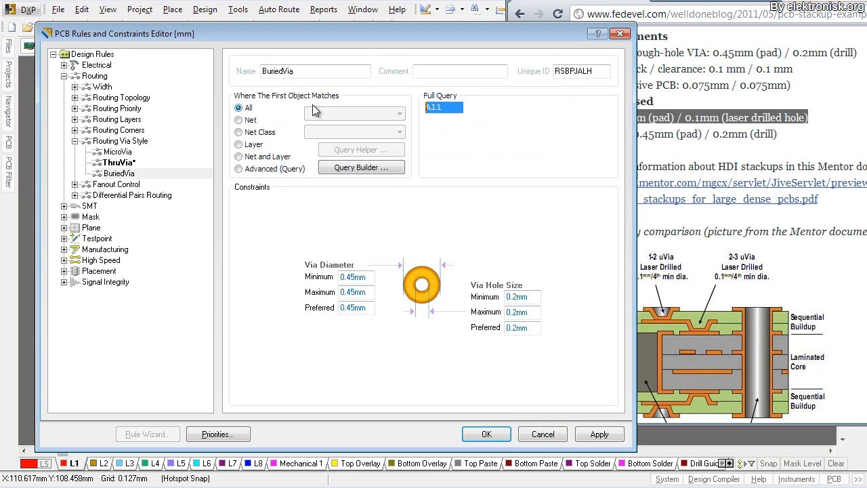
pyautogui.hotkey('ctrl', 'v')
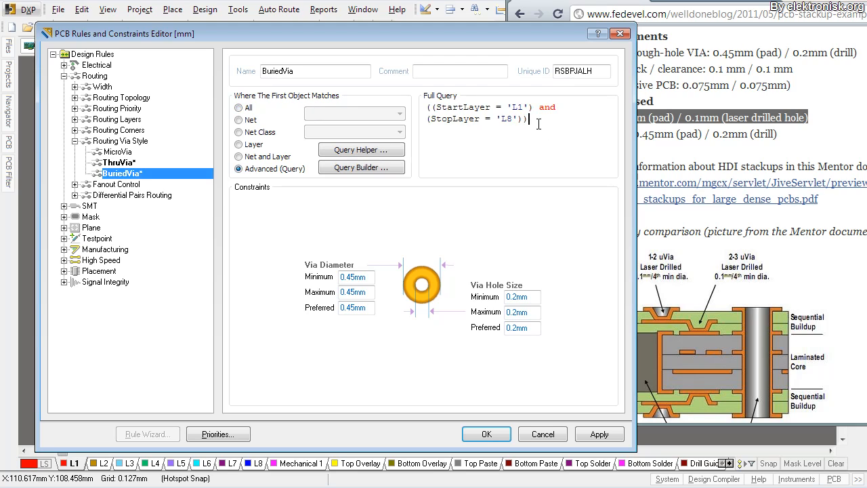
# - Change the BuriedVia rule's full query to start layer L3 and stop layer L6
pyautogui.click(529, 108)
pyautogui.press('BackSpace')
pyautogui.write('3')
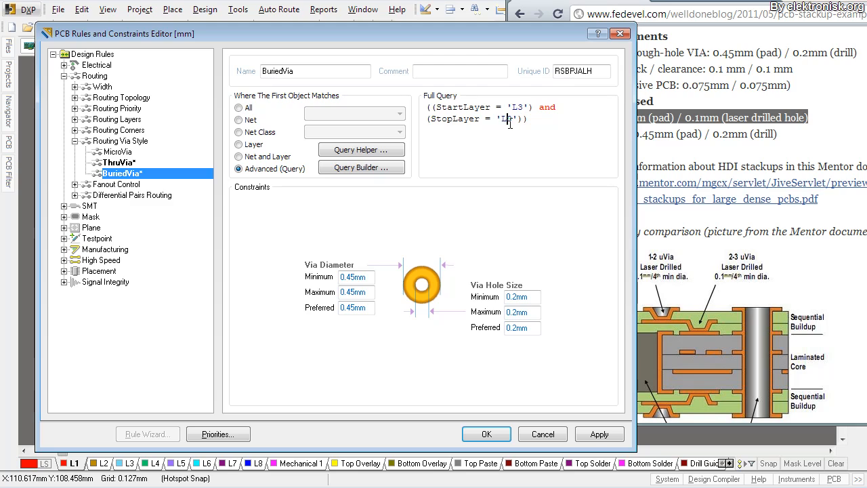
pyautogui.click(514, 119)
pyautogui.press('BackSpace')
pyautogui.write('6')
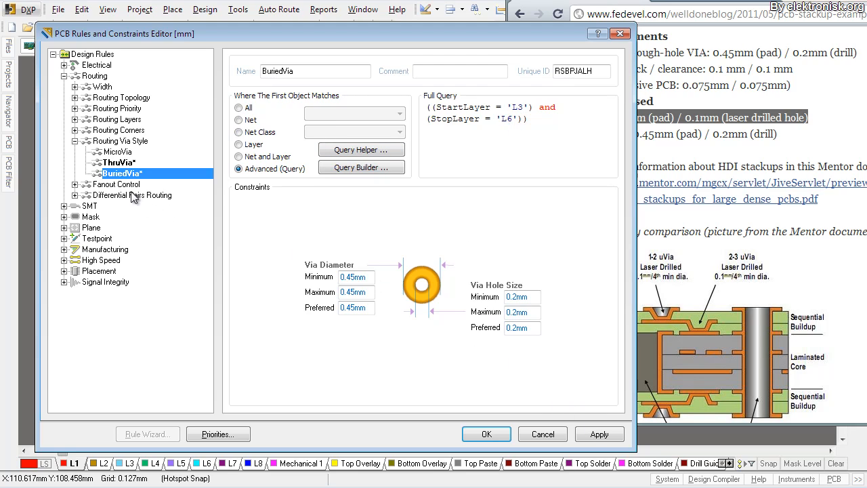
# - Replace the MicroVia rule's query with the copied one, changing its stop layer to L2 and adding an "or" after it
pyautogui.click(123, 153)
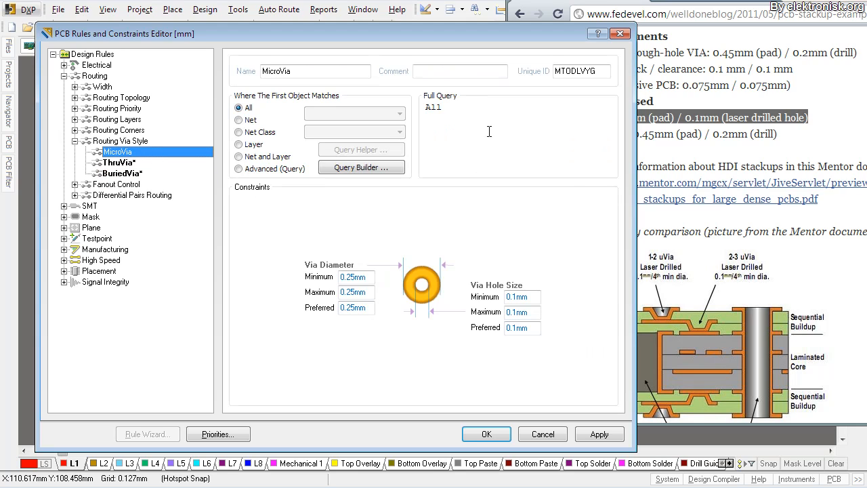
pyautogui.hotkey('ctrl', 'v')
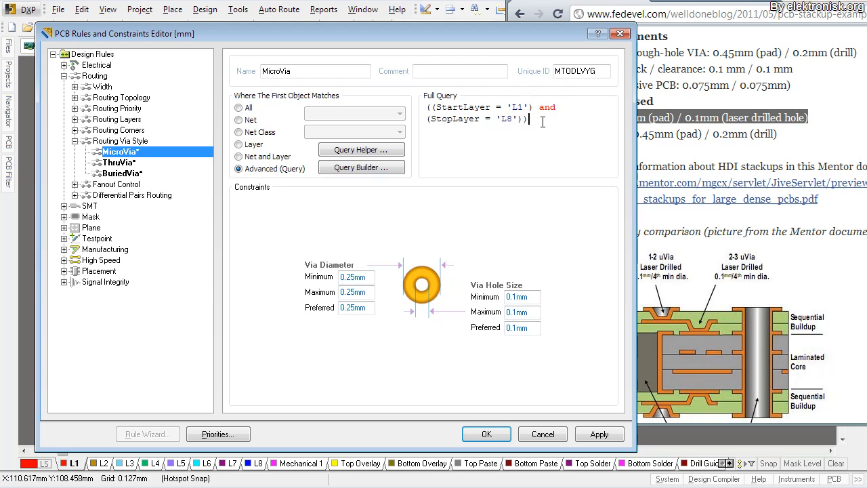
pyautogui.click(817, 250)
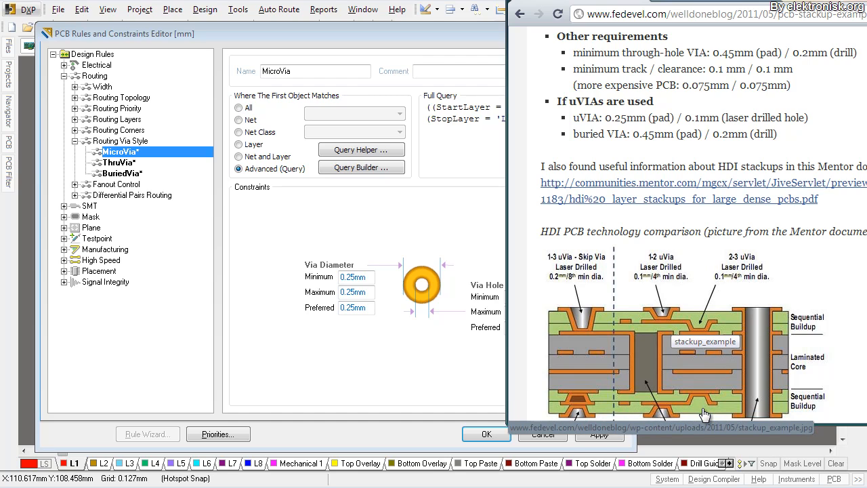
pyautogui.click(392, 244)
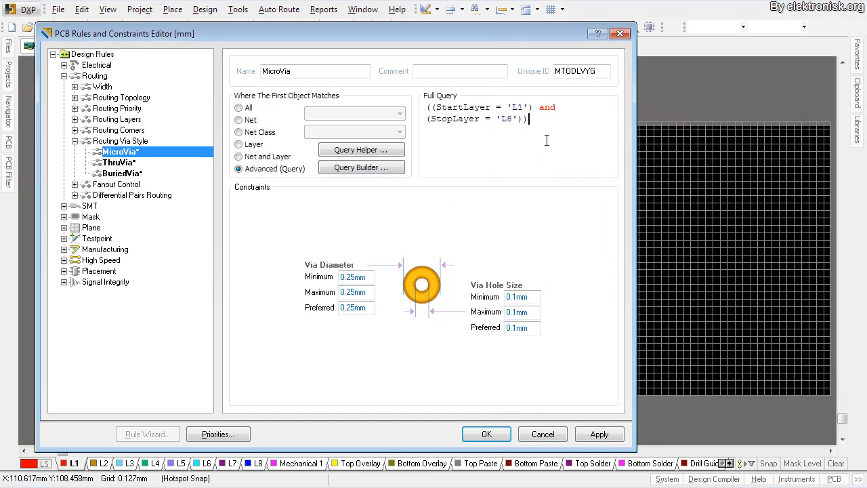
pyautogui.moveTo(514, 118); pyautogui.dragTo(508, 119)
pyautogui.write("2')) or")
# - Add a second clause to the MicroVia query with start layer L2 and stop layer L3, followed by "or"
pyautogui.hotkey('ctrl', 'v')
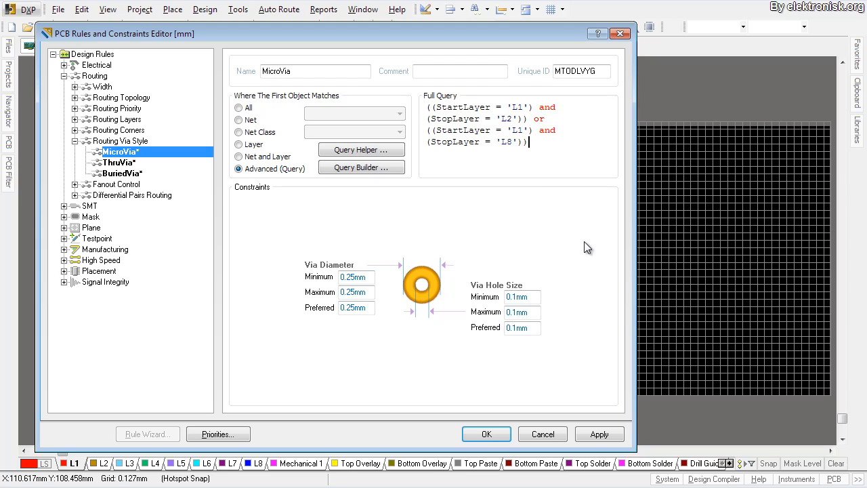
pyautogui.moveTo(523, 130); pyautogui.dragTo(508, 142)
pyautogui.write('2')
pyautogui.write('3')
pyautogui.click(563, 148)
pyautogui.write('or')
# - Add a third clause to the MicroVia query with start layer L6 and stop layer L7, followed by "or"
pyautogui.hotkey('ctrl', 'v')
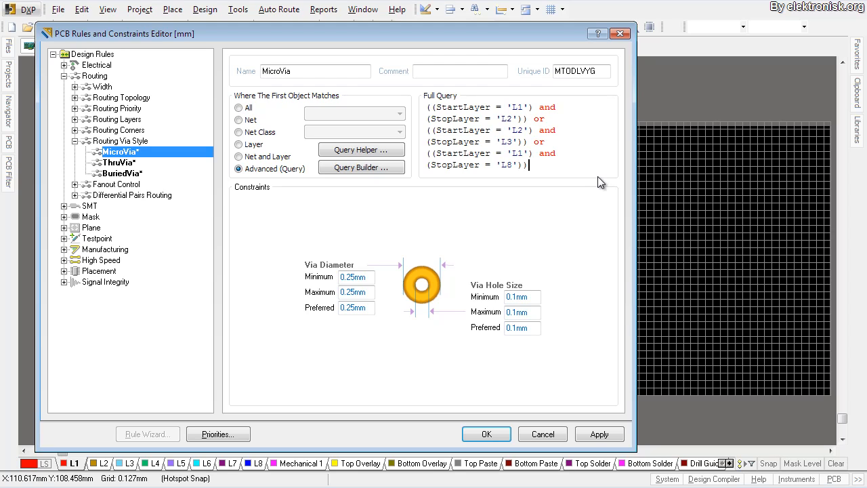
pyautogui.moveTo(518, 153); pyautogui.dragTo(524, 154)
pyautogui.write('6')
pyautogui.click(511, 167)
pyautogui.press('BackSpace')
pyautogui.write('7')
pyautogui.click(534, 165)
pyautogui.write('or')
pyautogui.press('Return')
# - Add a final MicroVia clause with start layer L7 and stop layer L8, and accept the design rules
pyautogui.hotkey('ctrl', 'v')
pyautogui.moveTo(517, 153); pyautogui.dragTo(508, 170)
pyautogui.write('7')
pyautogui.click(539, 164)
pyautogui.scroll(2, 556, 132)
pyautogui.click(486, 433)
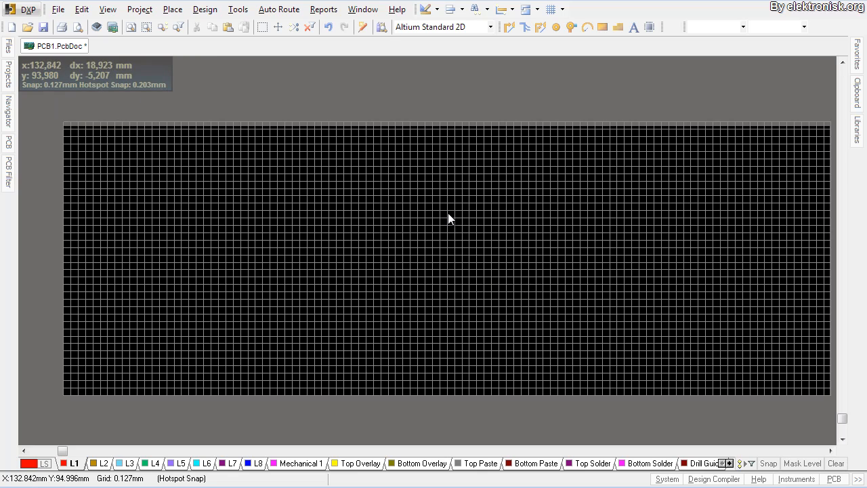
# - Route a horizontal track about 6 mm long on L1 and end it with a micro via to L2
pyautogui.click(504, 29)
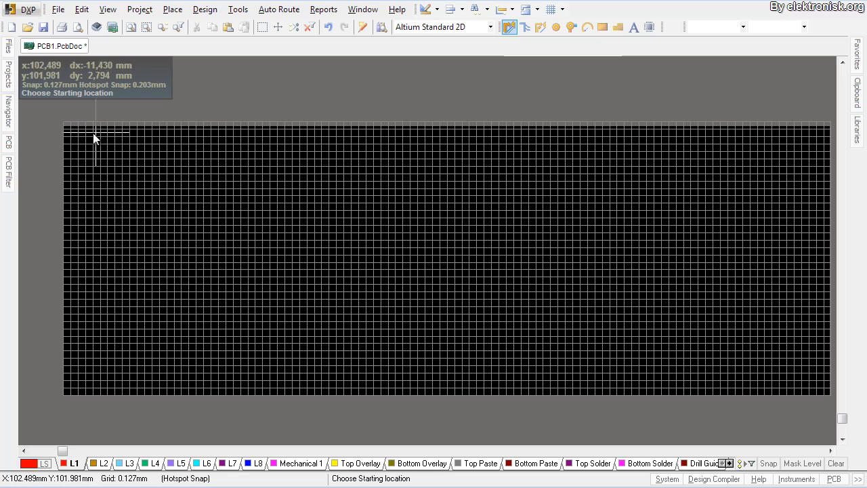
pyautogui.keyDown('ctrl'); pyautogui.scroll(2, 284, 288); pyautogui.keyUp('ctrl')
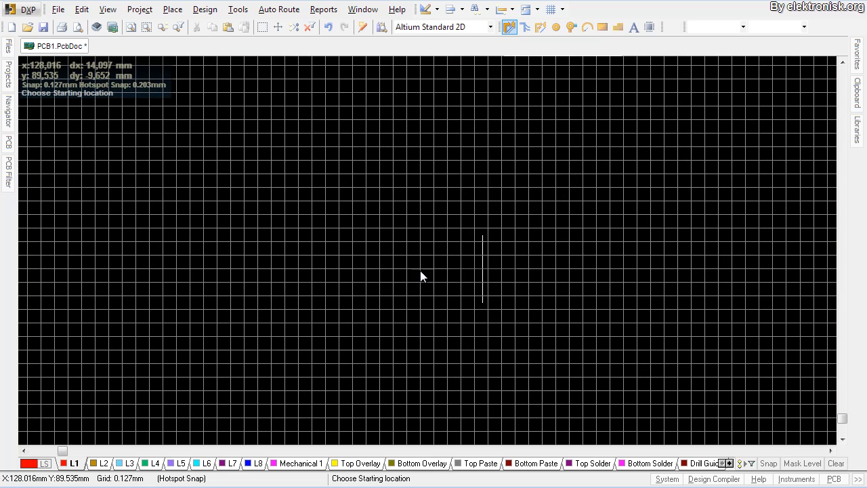
pyautogui.click(139, 201)
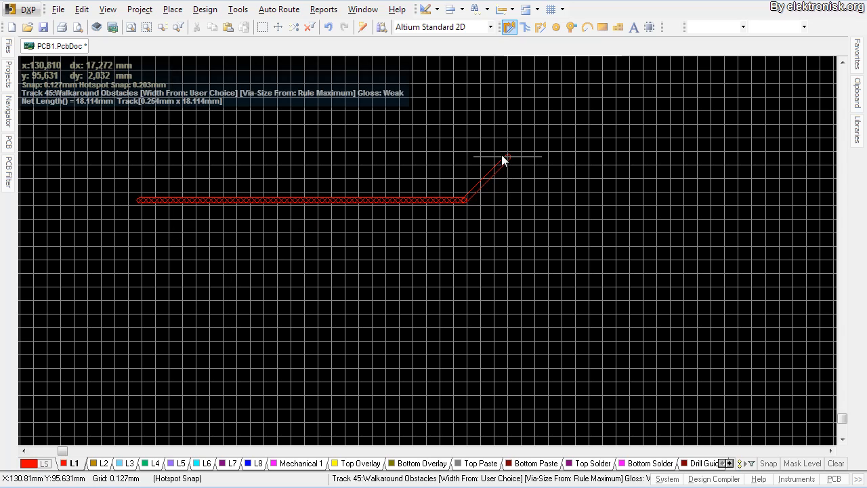
pyautogui.moveTo(454, 176); pyautogui.dragTo(396, 200, button='right')
pyautogui.keyDown('ctrl'); pyautogui.scroll(1, 192, 233); pyautogui.keyUp('ctrl')
pyautogui.keyDown('ctrl'); pyautogui.scroll(2, 193, 234); pyautogui.keyUp('ctrl')
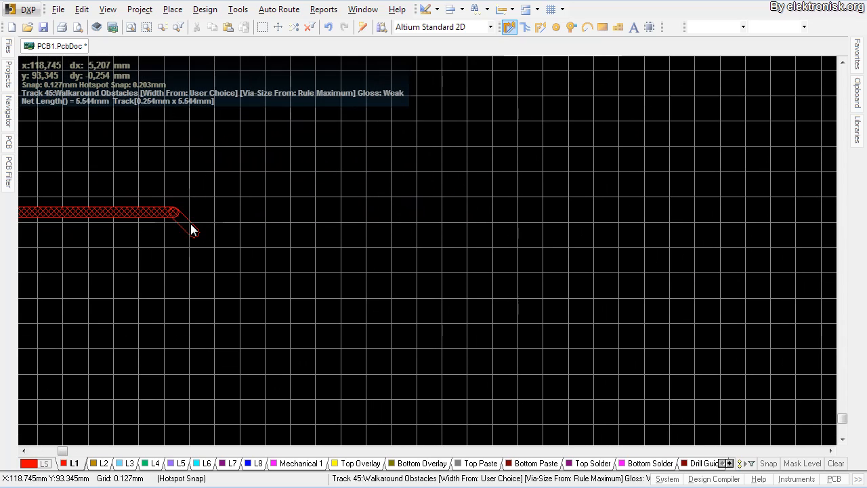
pyautogui.moveTo(258, 188); pyautogui.dragTo(312, 129, button='right')
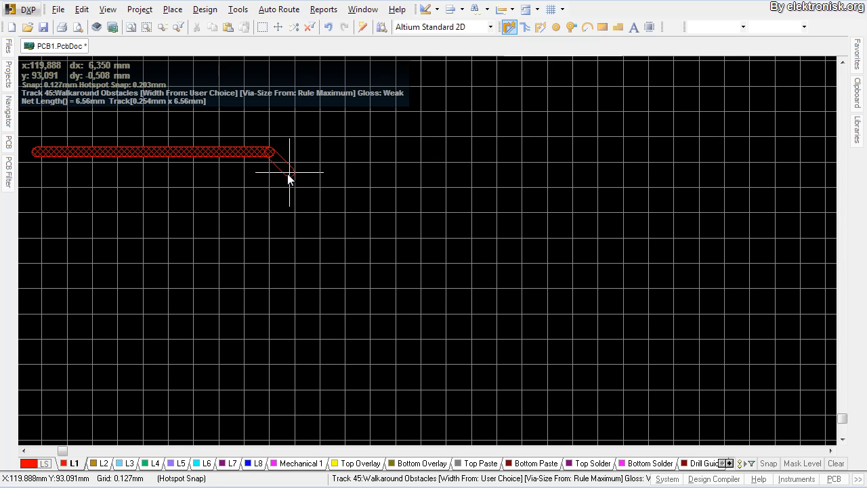
pyautogui.press('KP_Multiply')
pyautogui.keyDown('ctrl'); pyautogui.scroll(4, 280, 150); pyautogui.keyUp('ctrl')
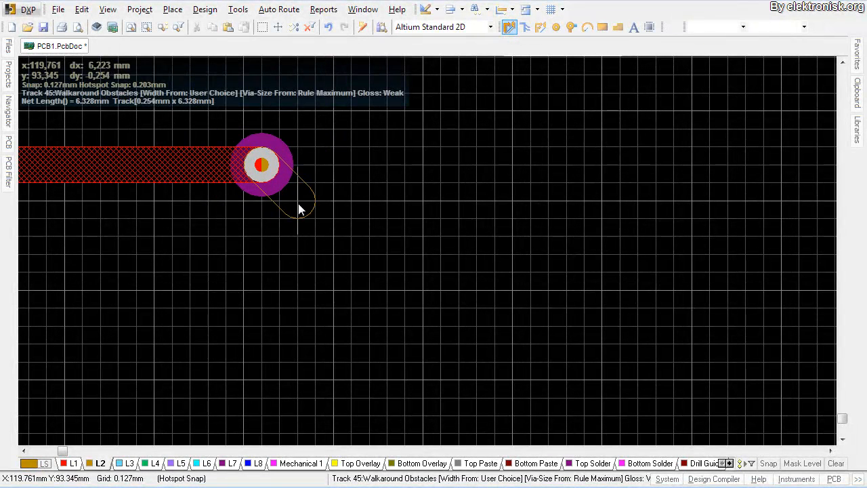
pyautogui.click(302, 215)
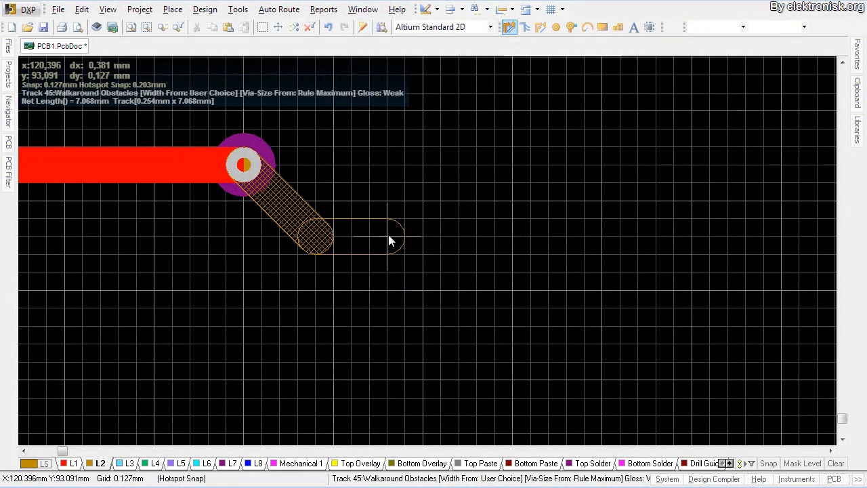
# - Continue the track on L2 with a diagonal and a short horizontal segment, ending in a micro via to L3
pyautogui.click(420, 255)
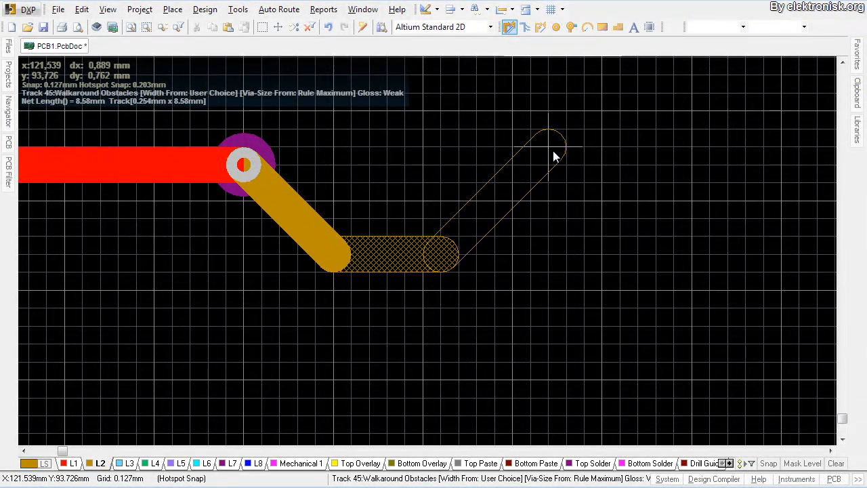
pyautogui.press('KP_Multiply')
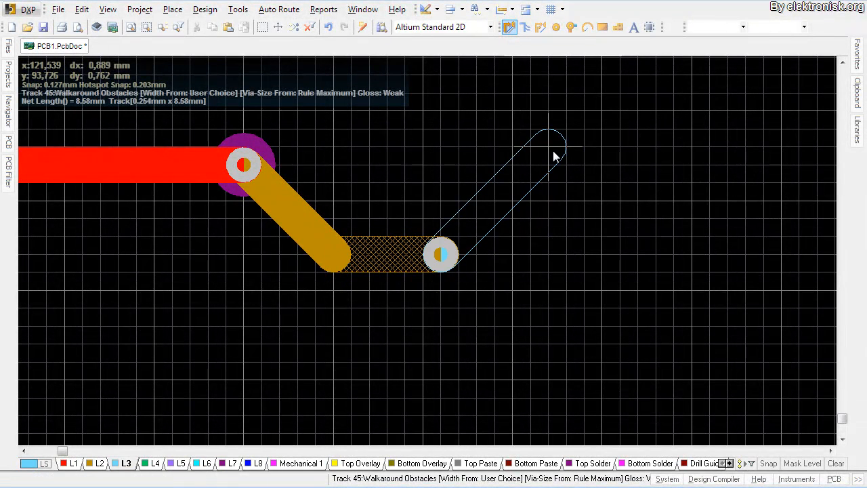
pyautogui.click(518, 180)
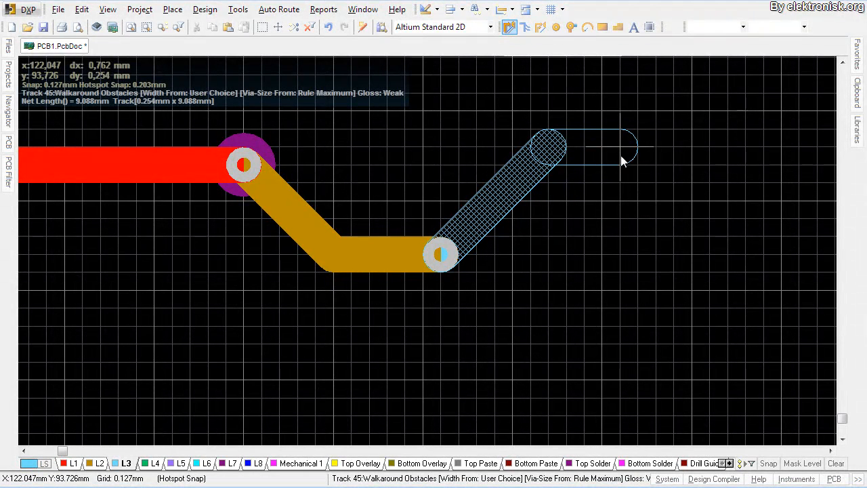
# - Continue with a diagonal segment on L3 and place a buried via from L3 to L6
pyautogui.press('KP_Multiply')
pyautogui.press('KP_Multiply')
pyautogui.press('KP_Multiply')
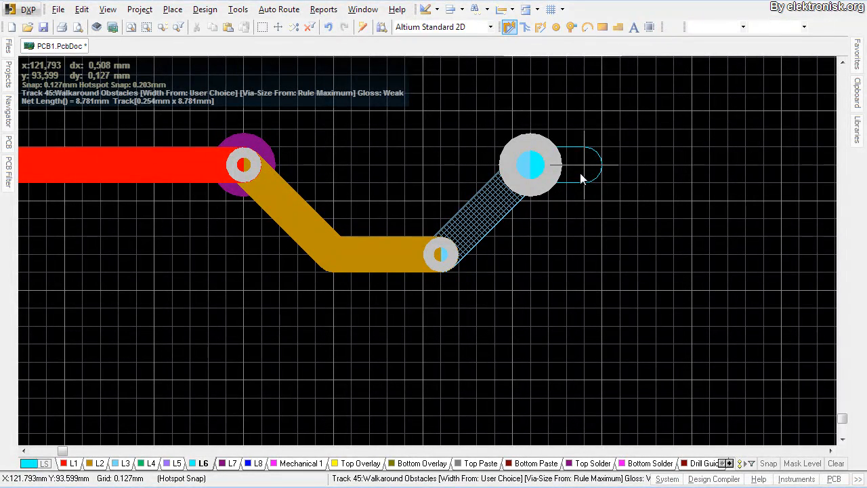
pyautogui.click(582, 179)
# - Route the track on L6 so it doubles back above the L3 segment, ending in a micro via to L7
pyautogui.moveTo(640, 167); pyautogui.dragTo(342, 185, button='right')
pyautogui.click(411, 143)
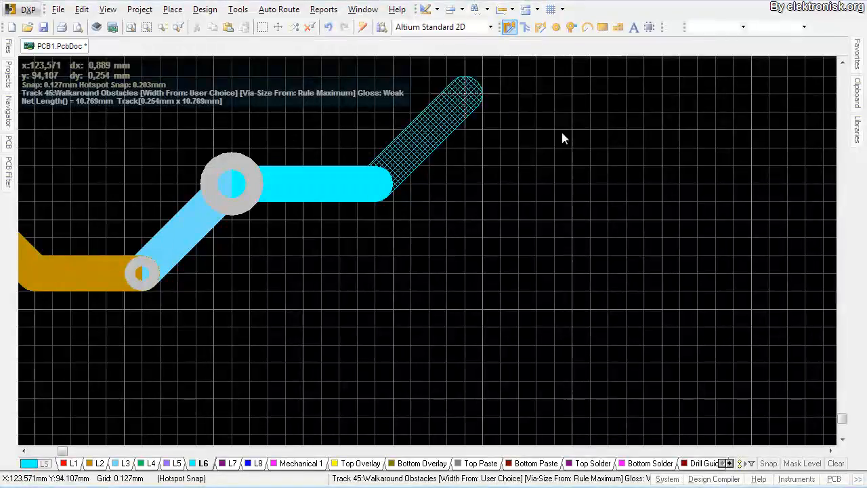
pyautogui.keyDown('ctrl'); pyautogui.scroll(-3, 456, 241); pyautogui.keyUp('ctrl')
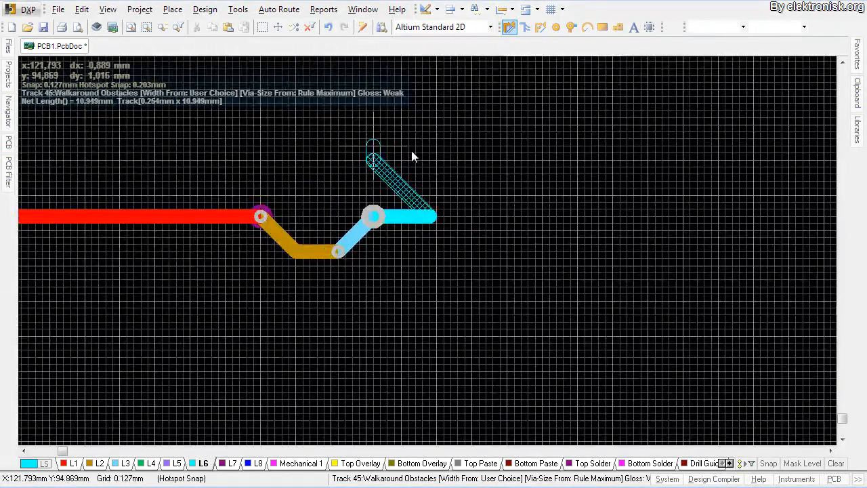
pyautogui.moveTo(313, 167); pyautogui.dragTo(374, 176, button='right')
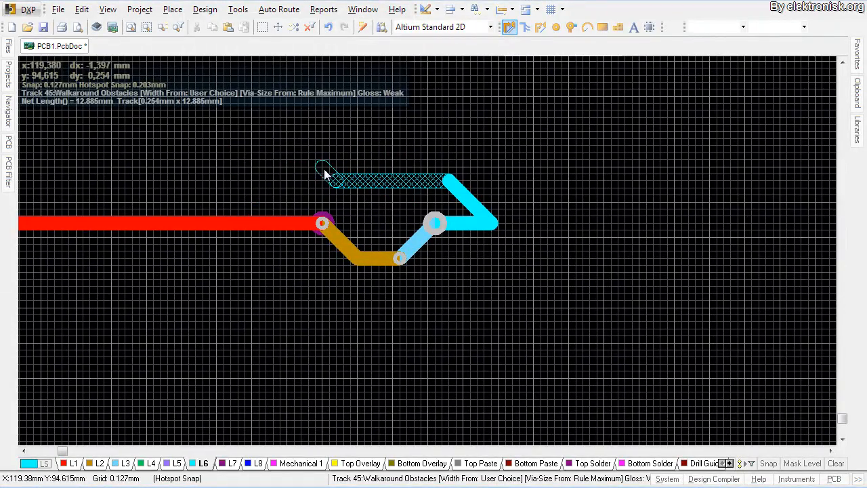
pyautogui.press('KP_Multiply')
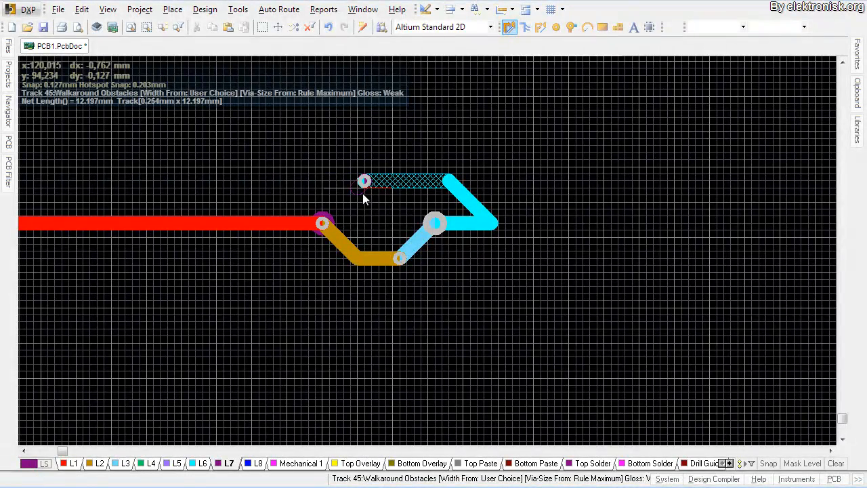
pyautogui.click(383, 185)
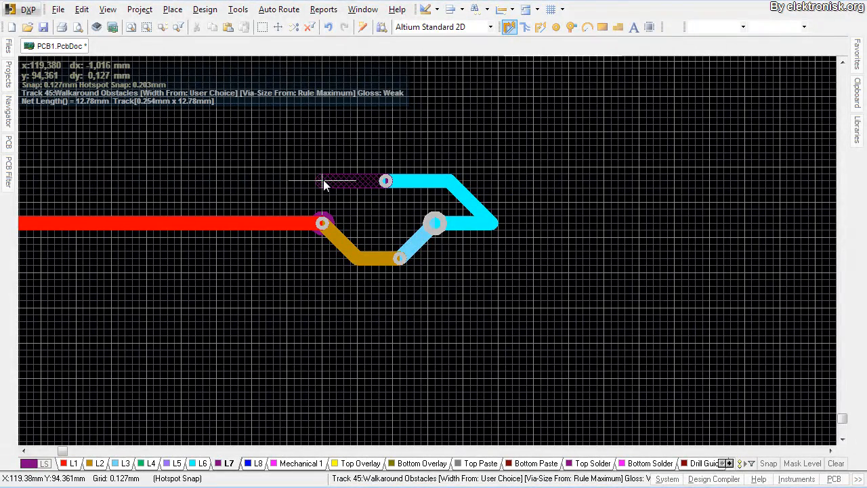
# - Run a short L7 segment to a micro via to L8 and continue the track on L8 parallel to the L1 track
pyautogui.press('KP_Multiply')
pyautogui.keyDown('ctrl'); pyautogui.scroll(2, 323, 183); pyautogui.keyUp('ctrl')
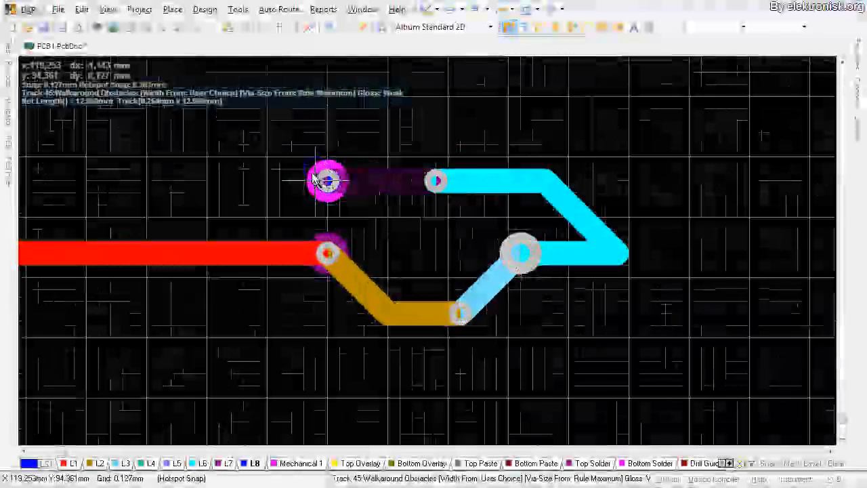
pyautogui.moveTo(135, 195); pyautogui.dragTo(445, 212, button='right')
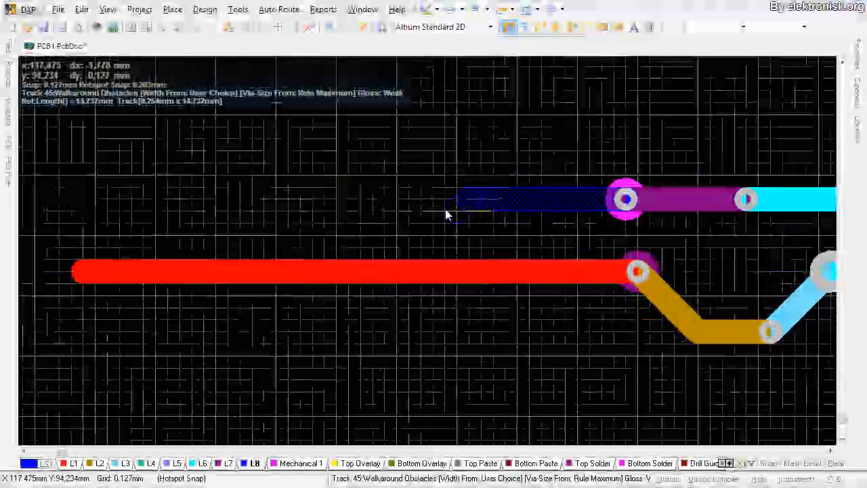
pyautogui.keyDown('ctrl'); pyautogui.scroll(-1, 271, 199); pyautogui.keyUp('ctrl')
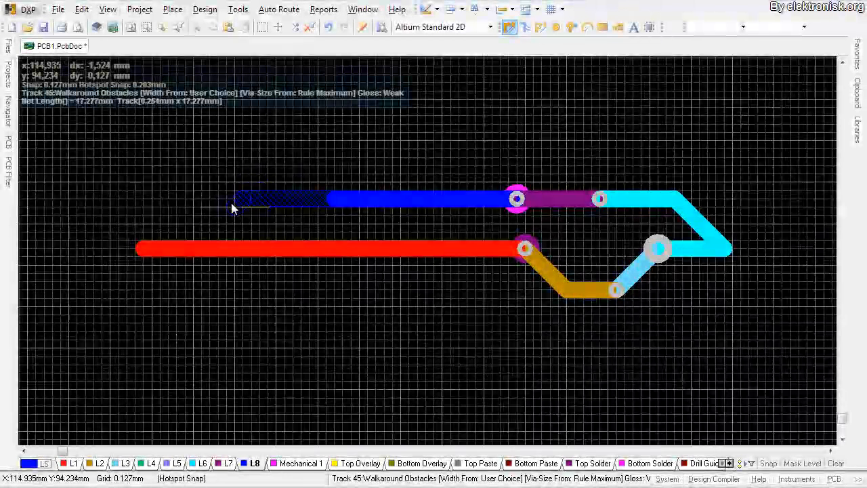
# - End the L8 track with a through via to L1 and connect it back to the start of the first L1 track
pyautogui.press('KP_Subtract')
pyautogui.press('KP_Subtract')
pyautogui.press('KP_Subtract')
pyautogui.press('KP_Subtract')
pyautogui.press('KP_Subtract')
pyautogui.press('KP_Subtract')
pyautogui.press('KP_Subtract')
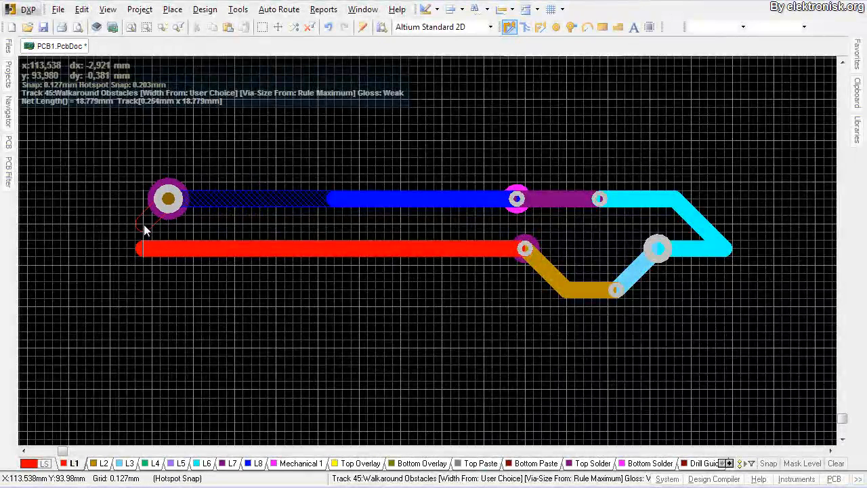
pyautogui.click(144, 225)
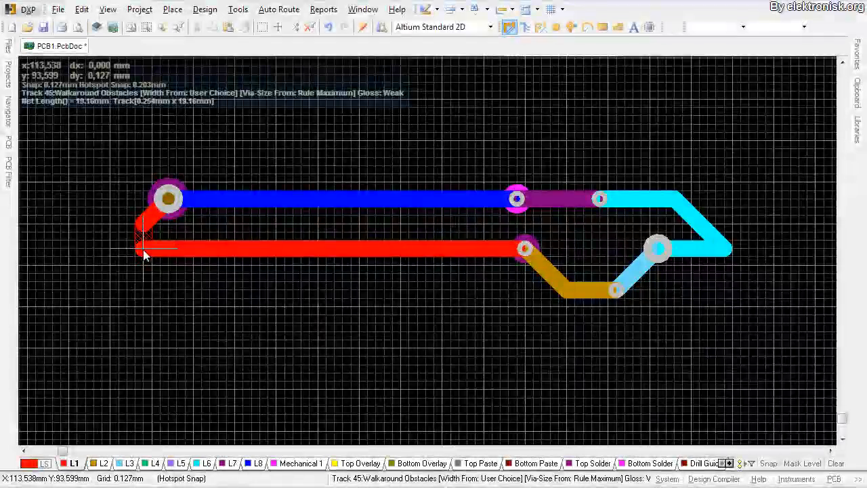
pyautogui.click(143, 251)
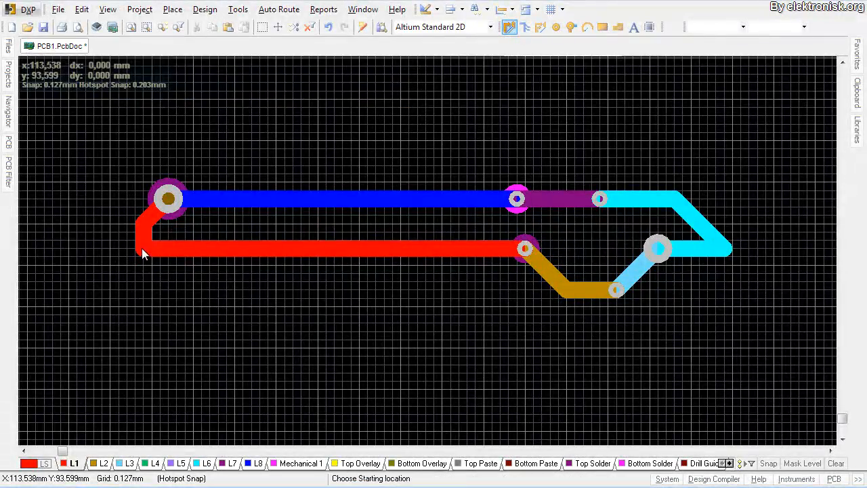
# - Route a vertical branch from the L1 track ending in an L1–L2 micro via, with Walkaround Obstacles mode, and discard the remaining L2 segment
pyautogui.keyDown('ctrl'); pyautogui.scroll(-3, 158, 326); pyautogui.keyUp('ctrl')
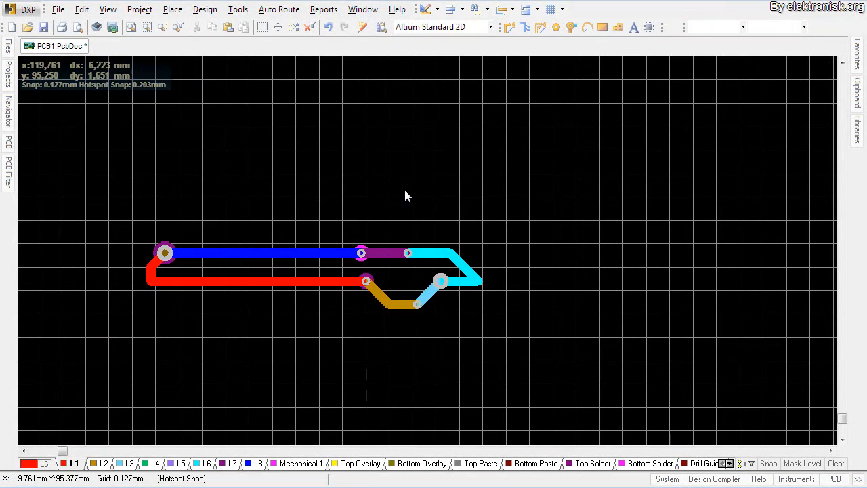
pyautogui.click(507, 27)
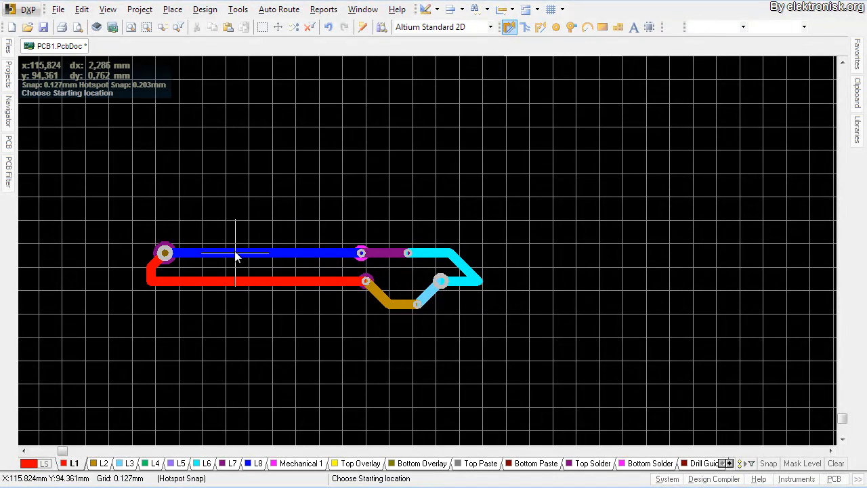
pyautogui.click(230, 282)
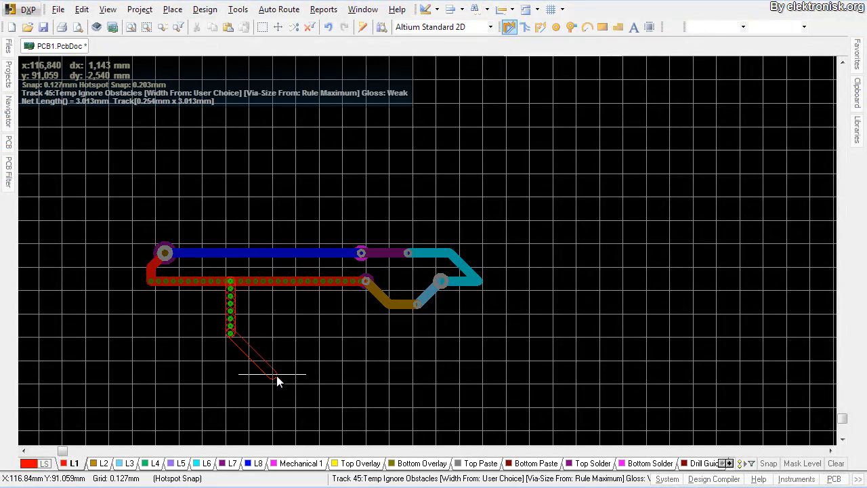
pyautogui.press('KP_Multiply')
pyautogui.press('KP_Multiply')
pyautogui.press('KP_Multiply')
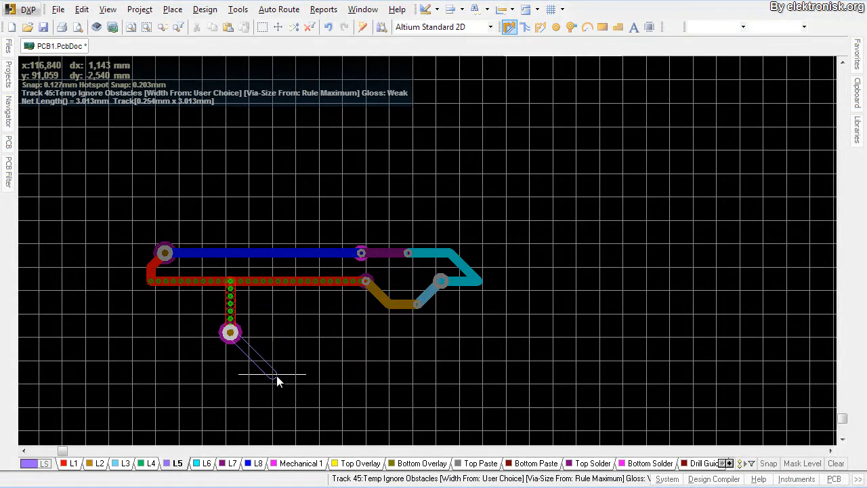
pyautogui.press('KP_Subtract')
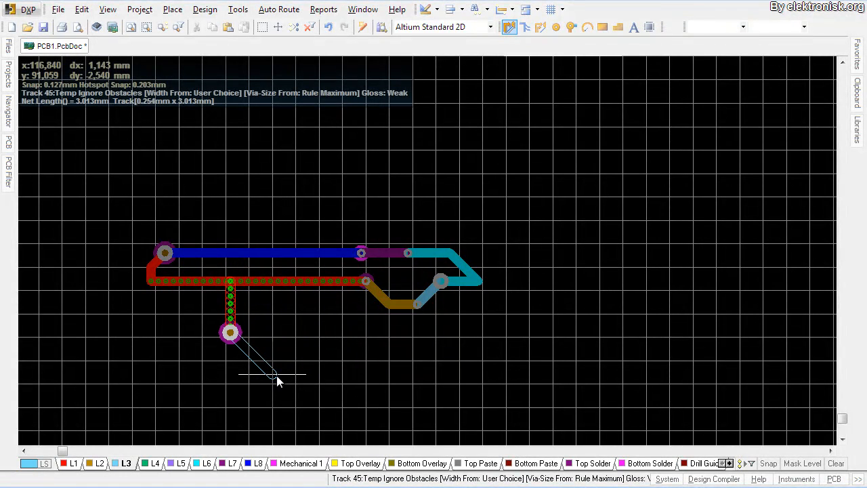
pyautogui.press('KP_Subtract')
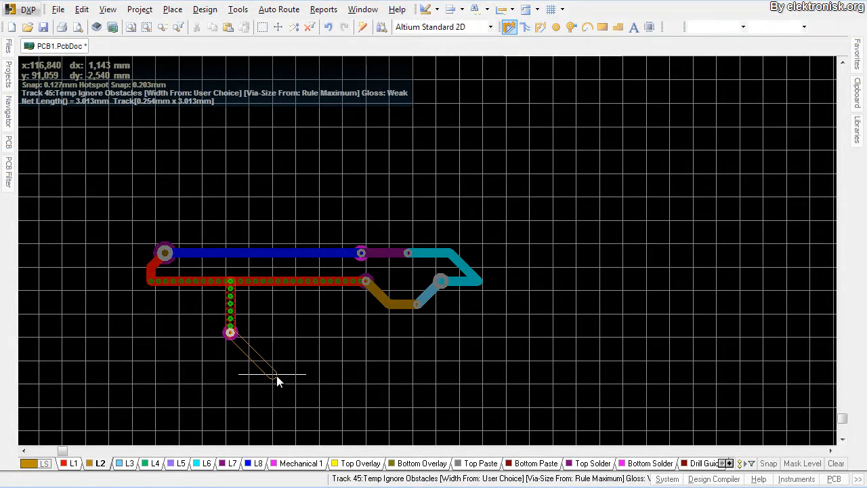
pyautogui.hotkey('shift', 'r')
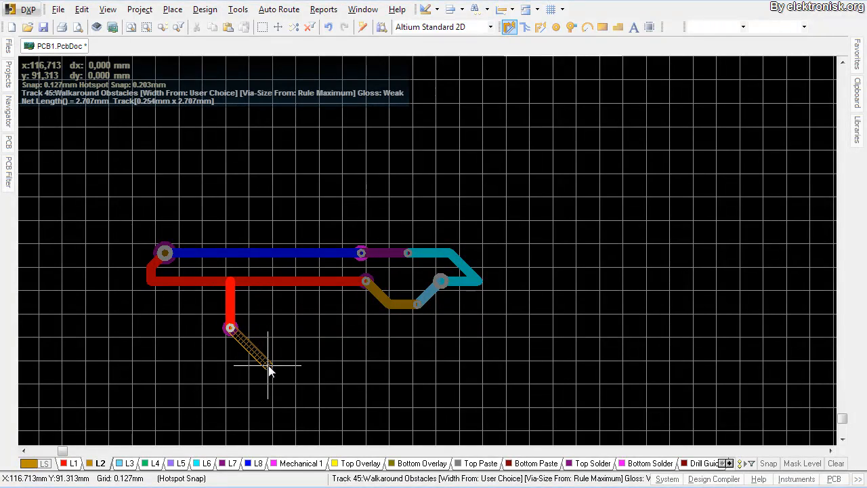
pyautogui.press('Escape')
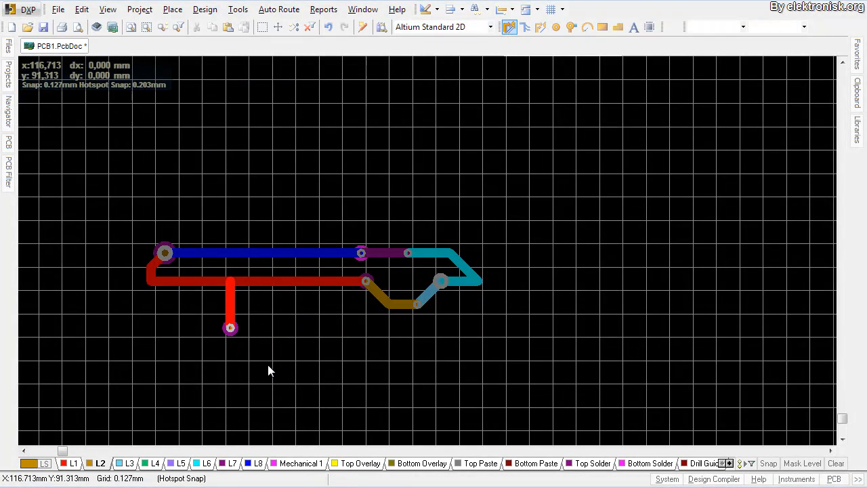